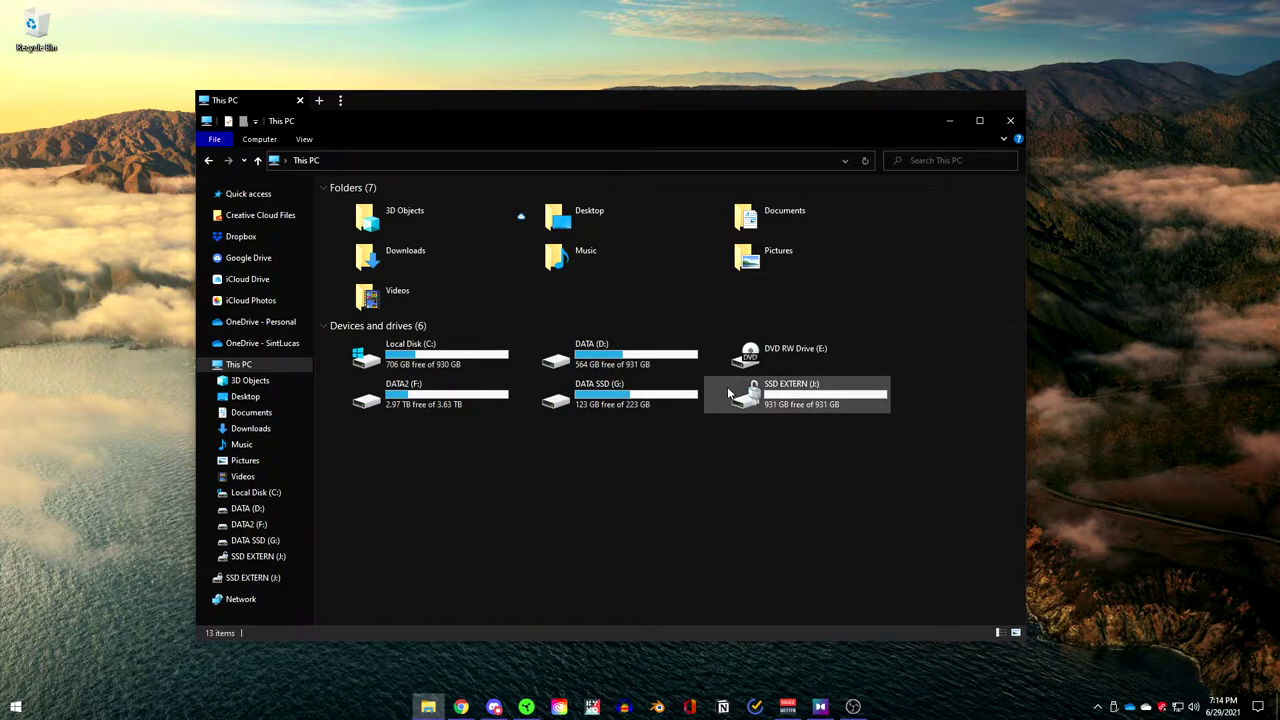
Open the SSD EXTERN (J:) drive and examine its top-level folders
mouse_move(728, 391)
mouse_move(770, 388)
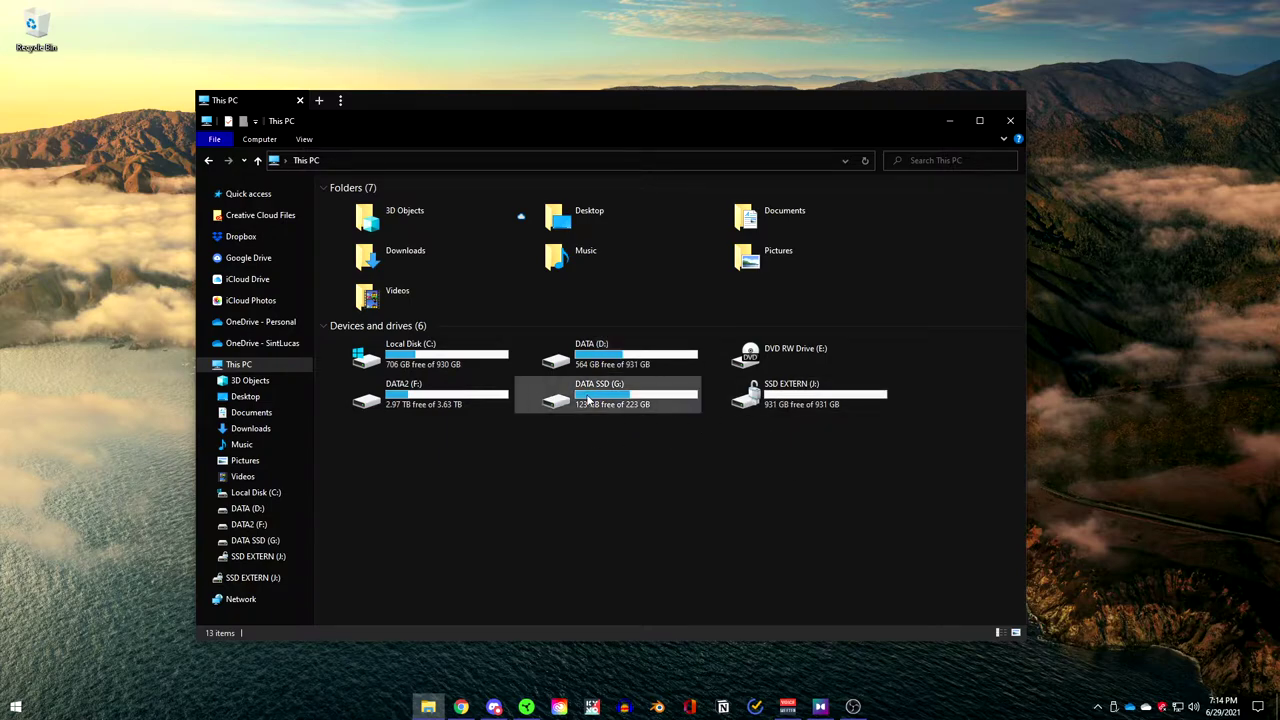
double_click(770, 398)
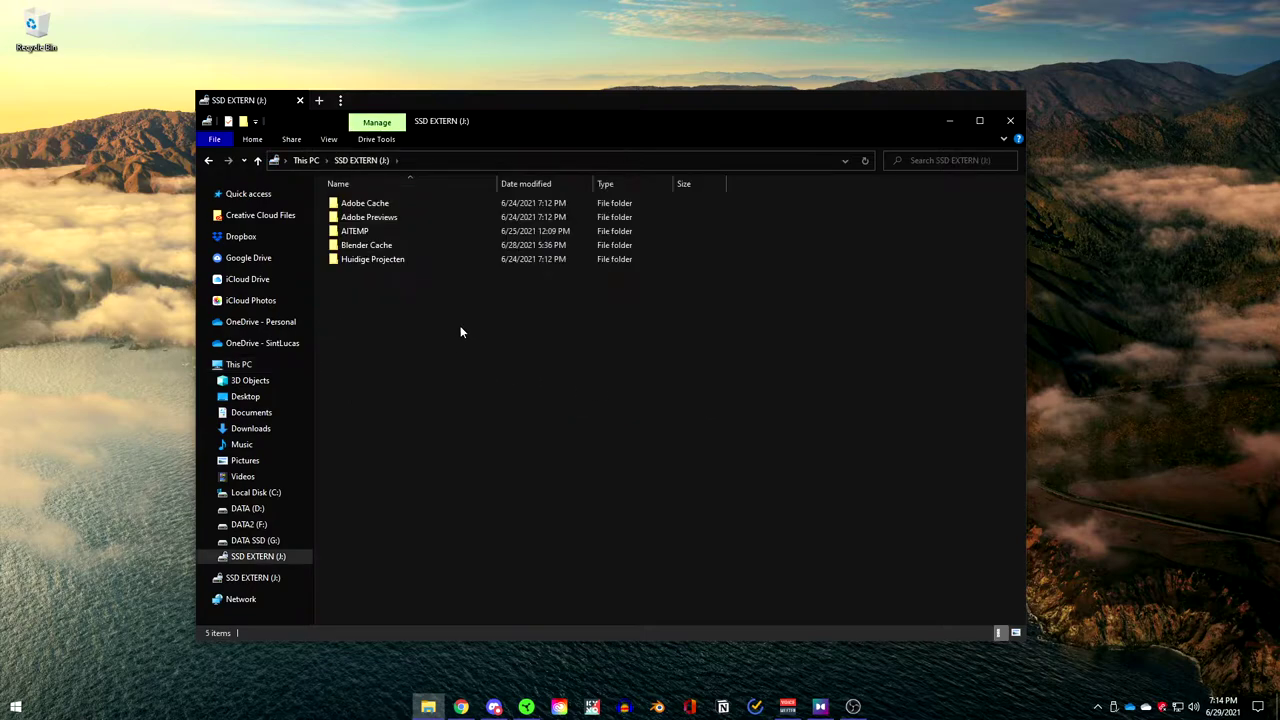
left_click_drag(434, 326, 398, 320)
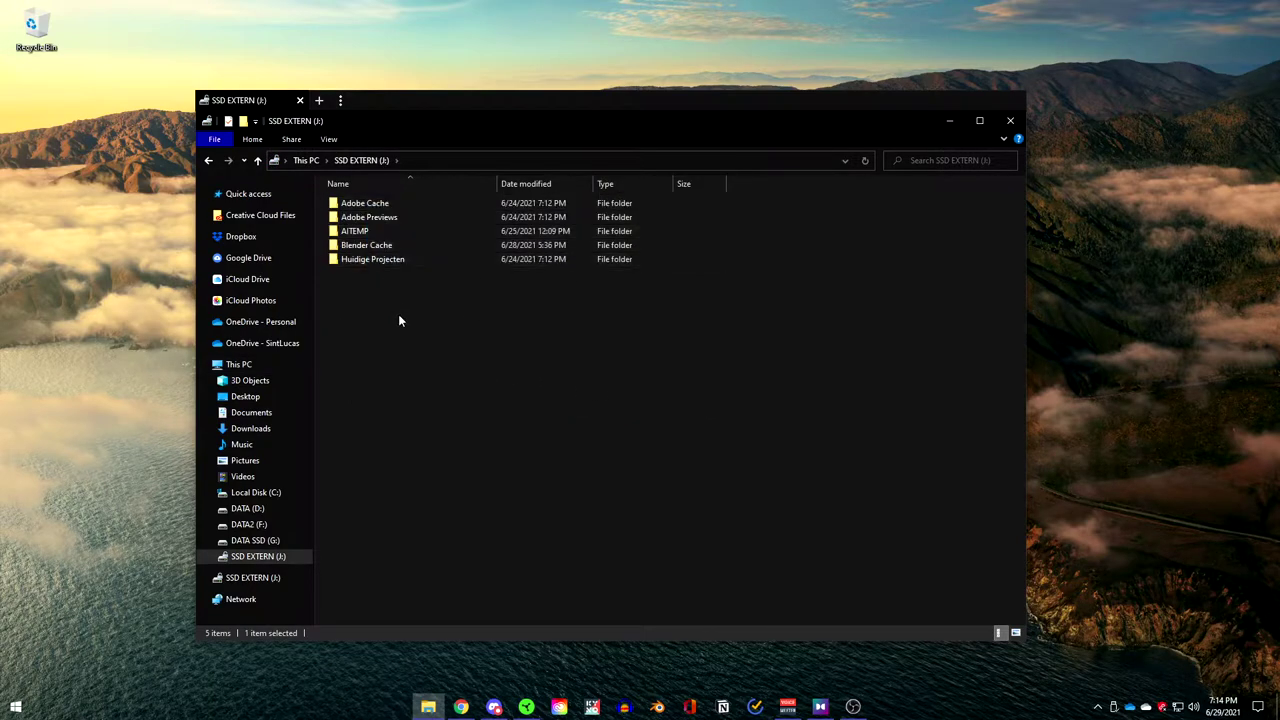
left_click(398, 320)
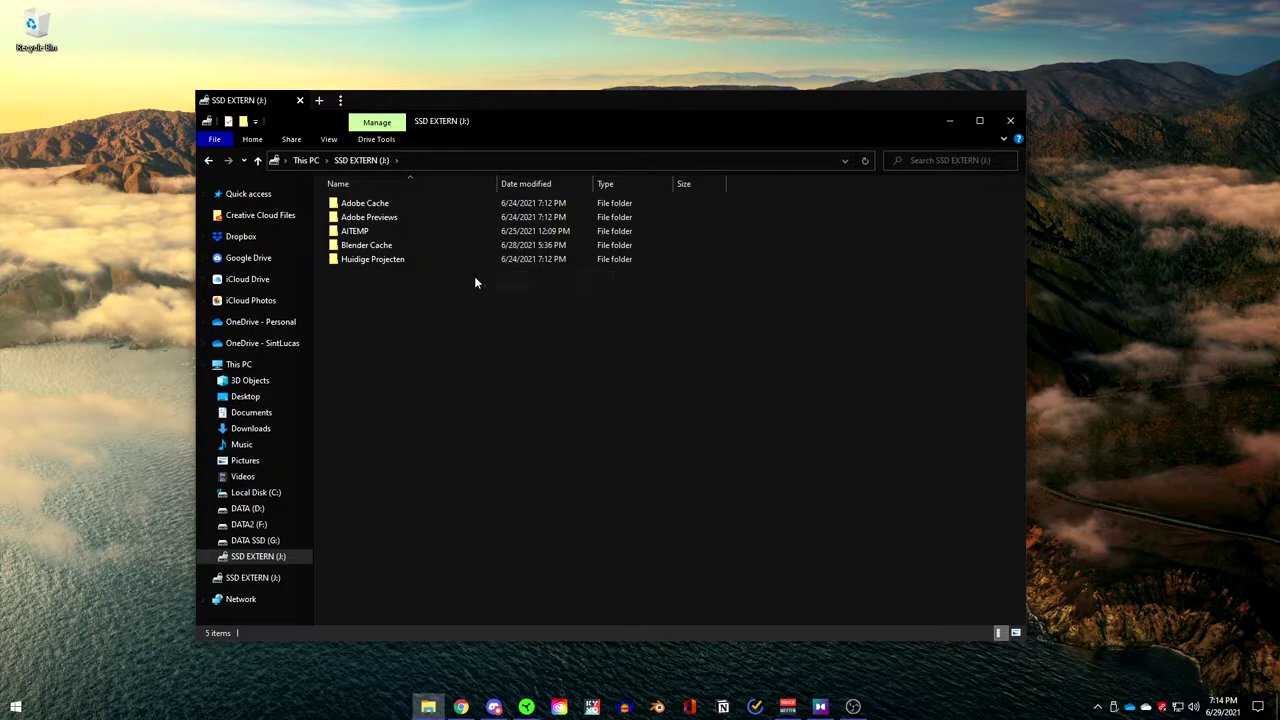
mouse_move(423, 202)
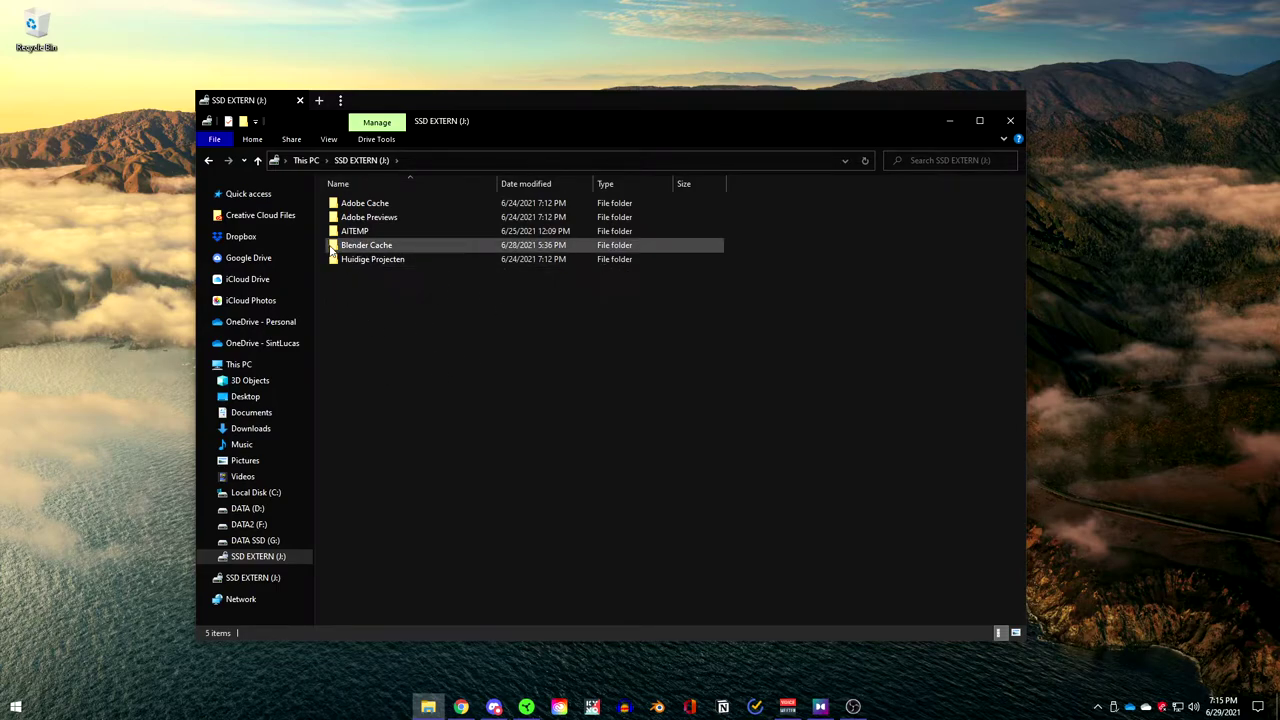
Go to the Naam Project folder inside Huidige Projecten and Mappenstructuur Template, and examine its numbered subfolders
double_click(437, 261)
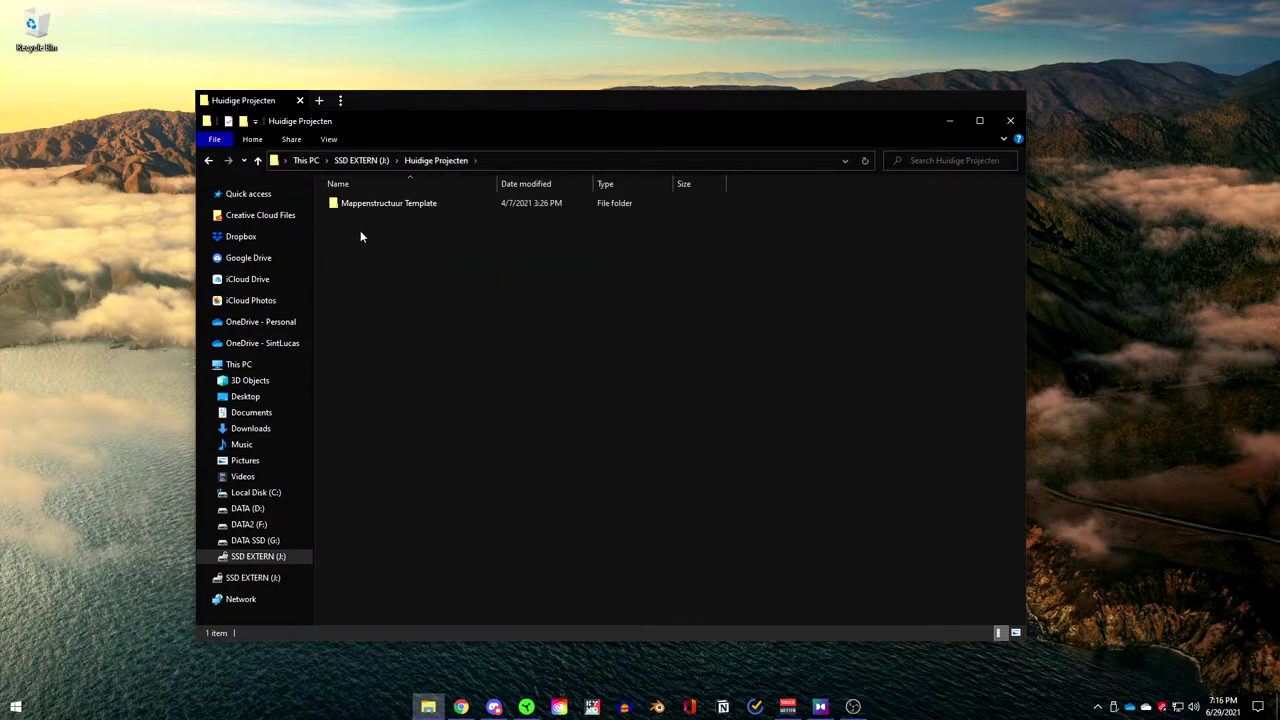
double_click(432, 205)
double_click(415, 203)
left_click_drag(548, 518, 396, 195)
left_click_drag(711, 510, 397, 184)
left_click(877, 320)
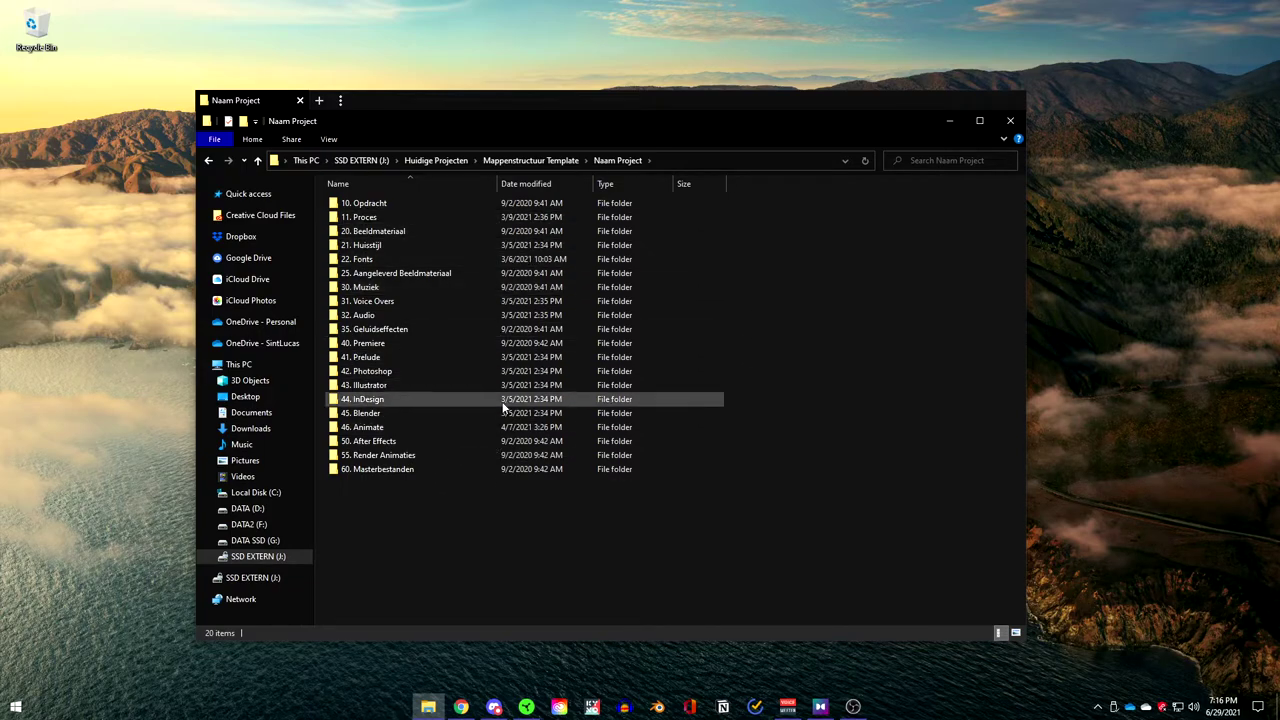
Return to the root of SSD EXTERN (J:), compare its folders with those on DATA SSD (G:), and reopen the external drive
key("alt+Up")
key("alt+Up")
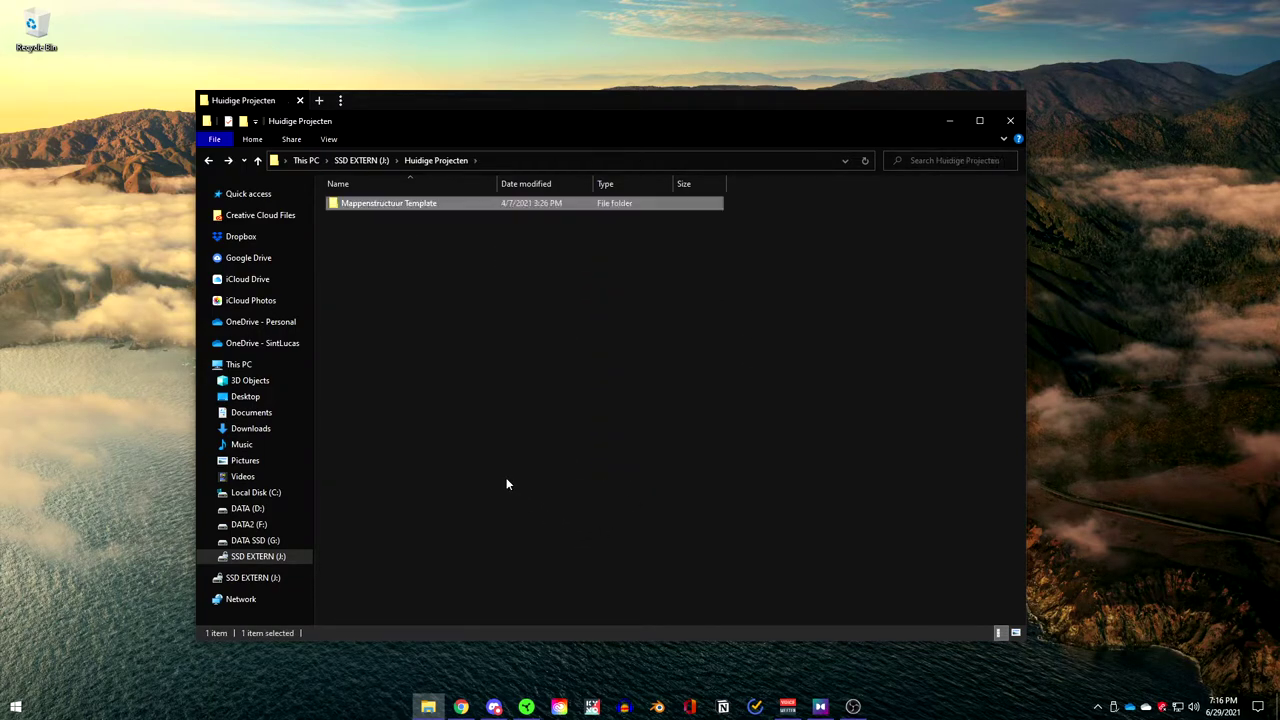
key("alt+Up")
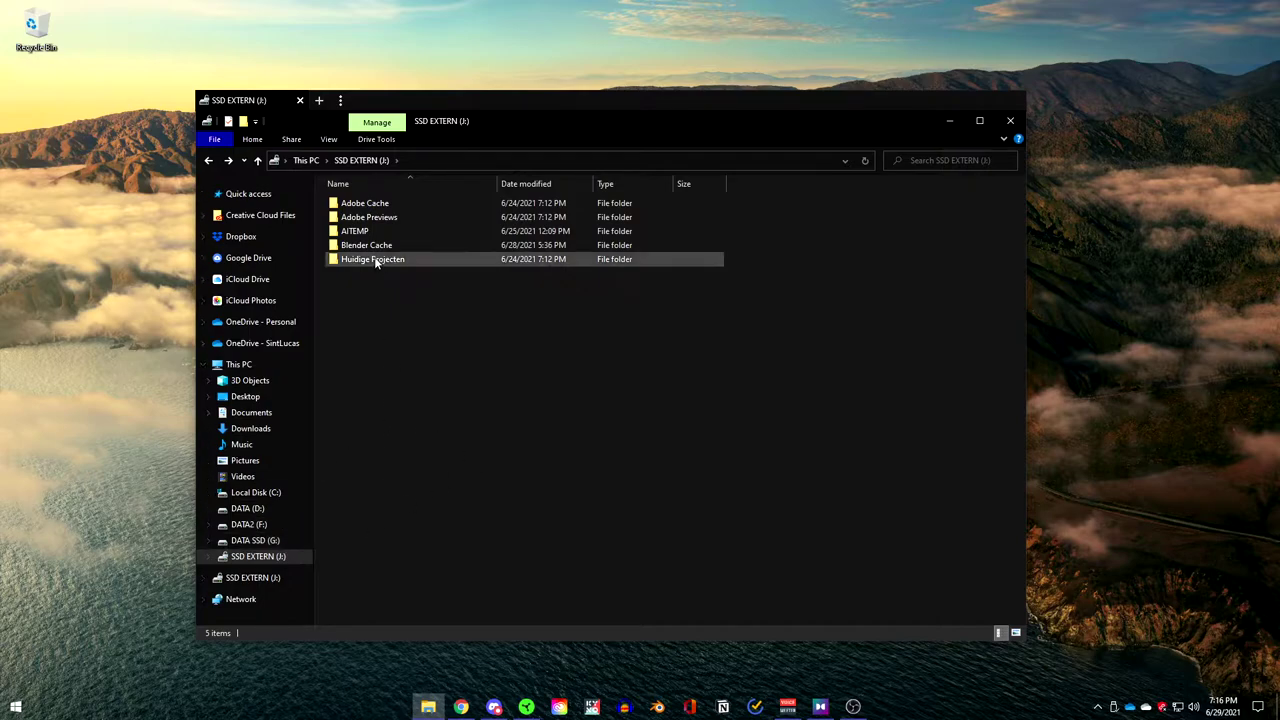
left_click(298, 540)
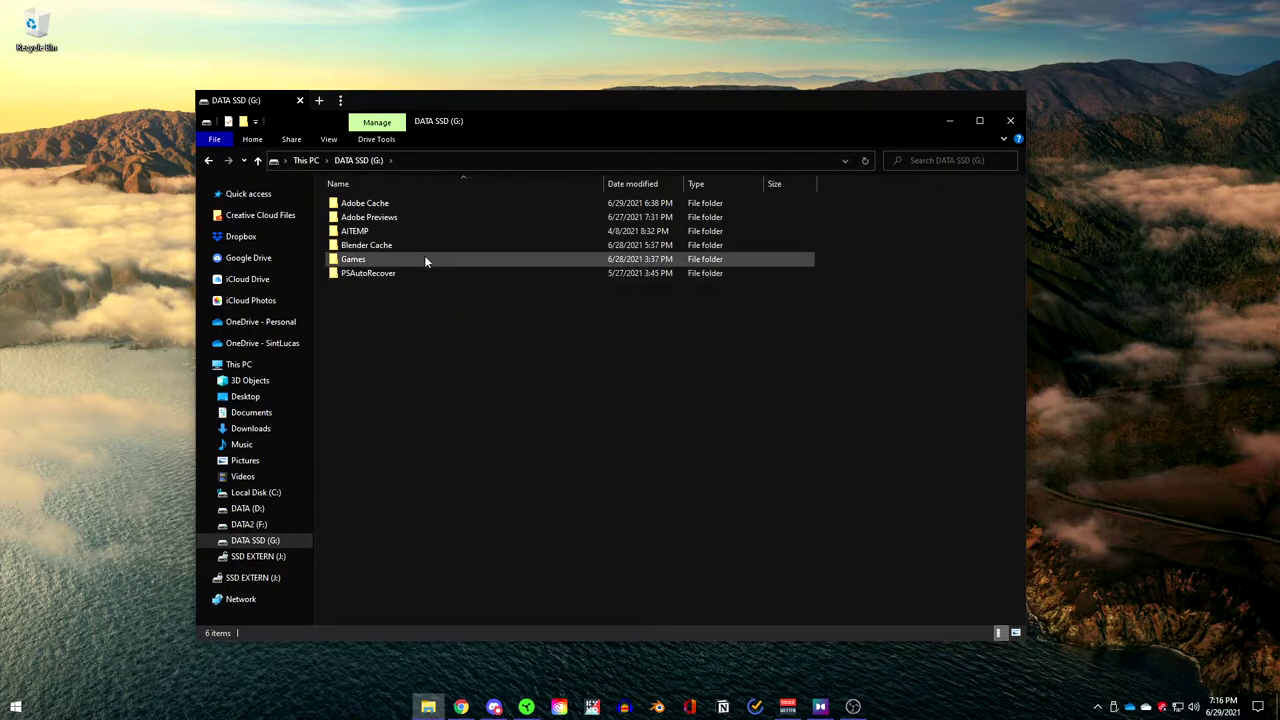
mouse_move(457, 256)
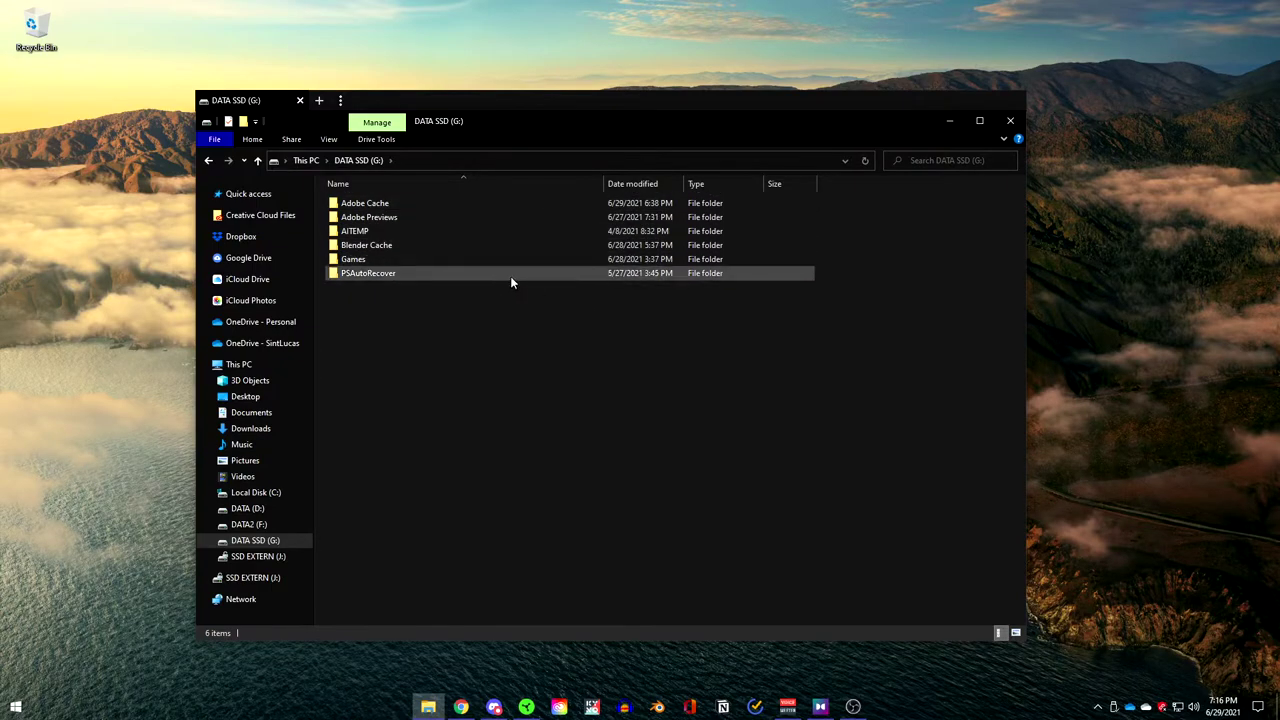
left_click(270, 556)
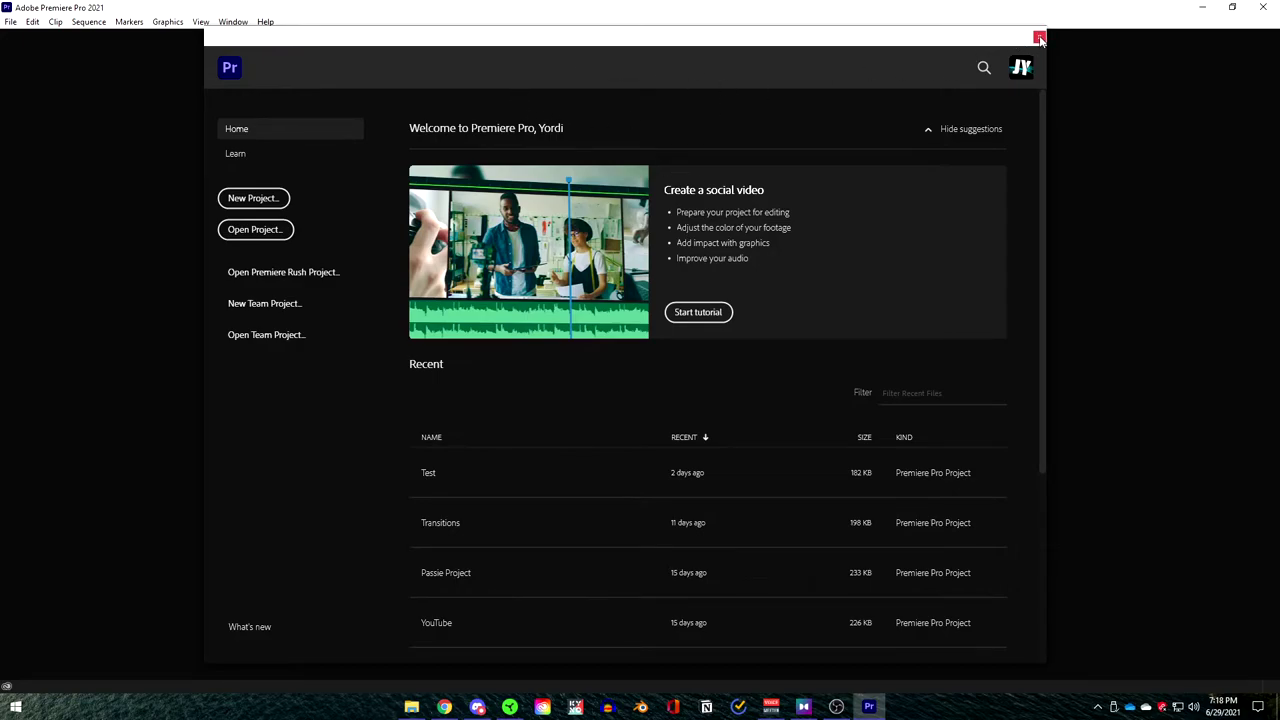
Open the Media Cache preferences in Premiere Pro and choose not to delete cache files automatically
left_click(34, 22)
mouse_move(120, 462)
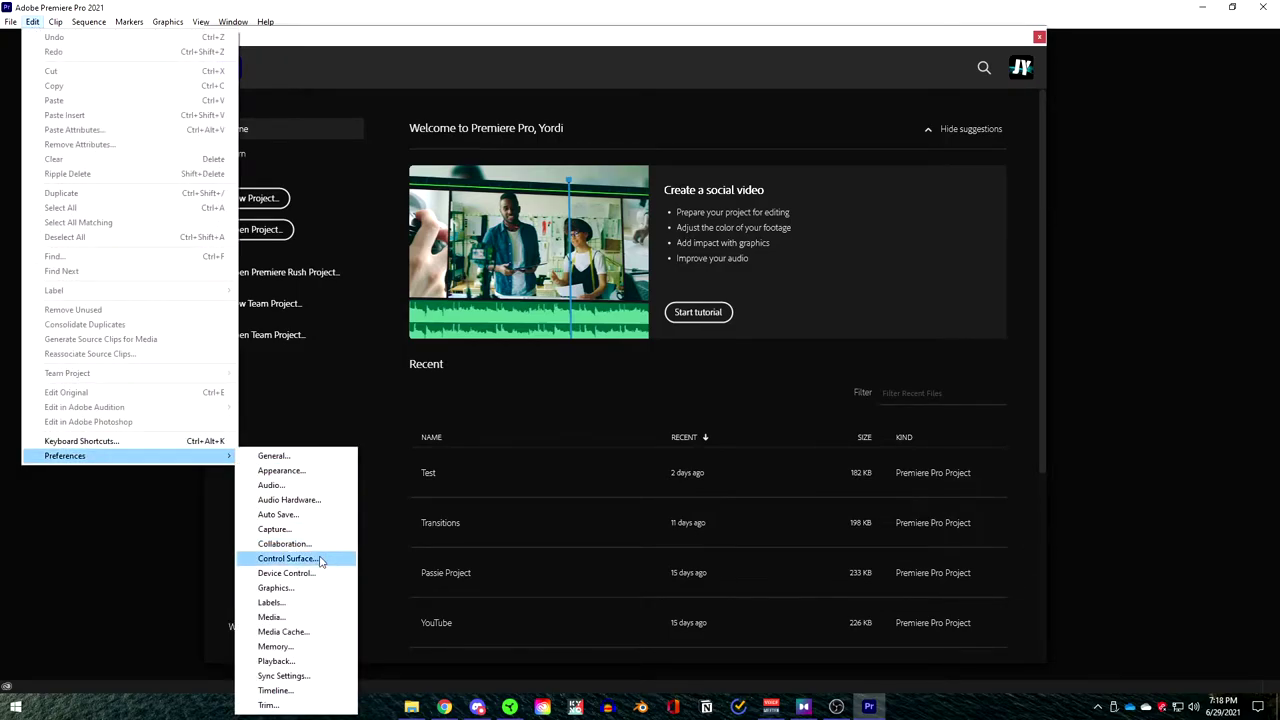
left_click(287, 632)
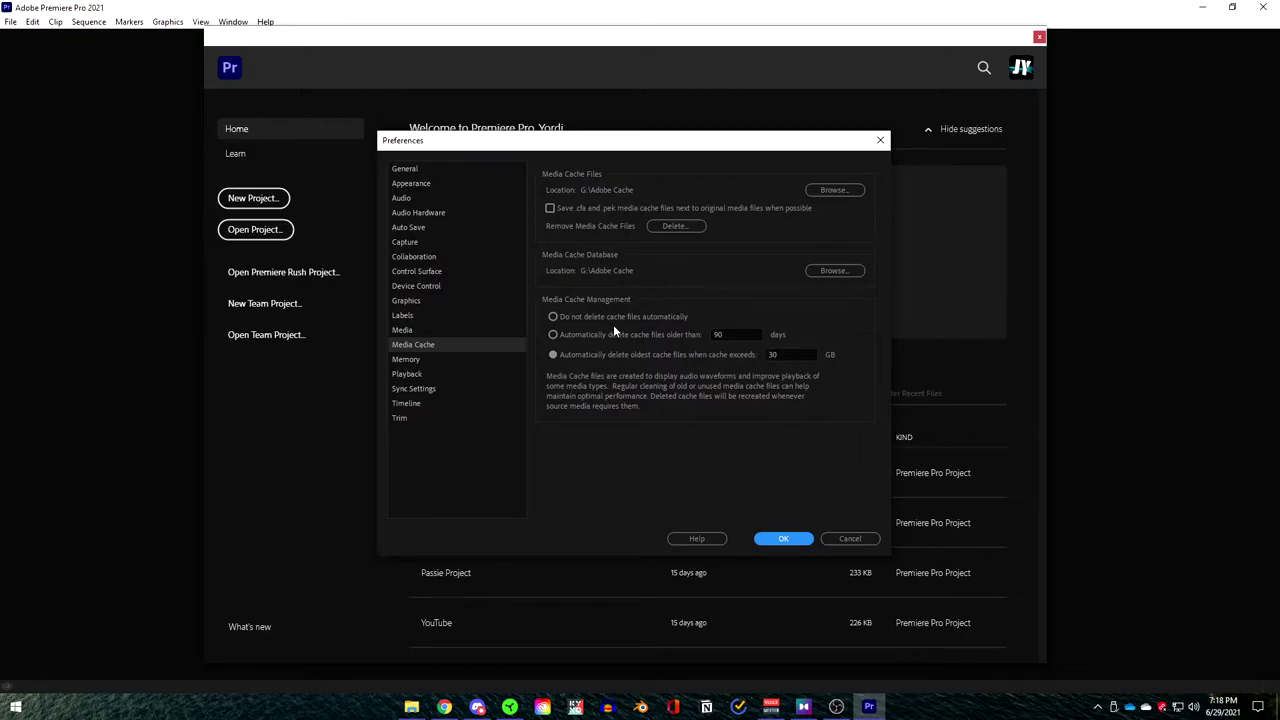
left_click(554, 317)
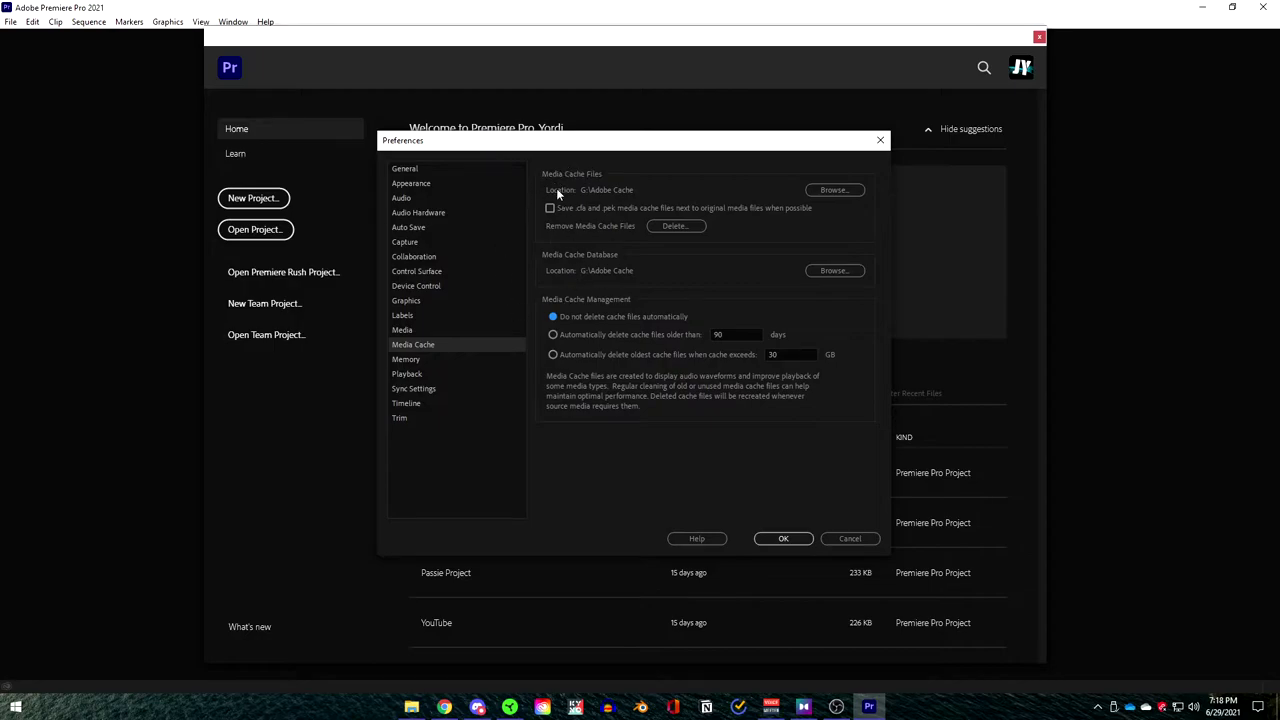
left_click(834, 190)
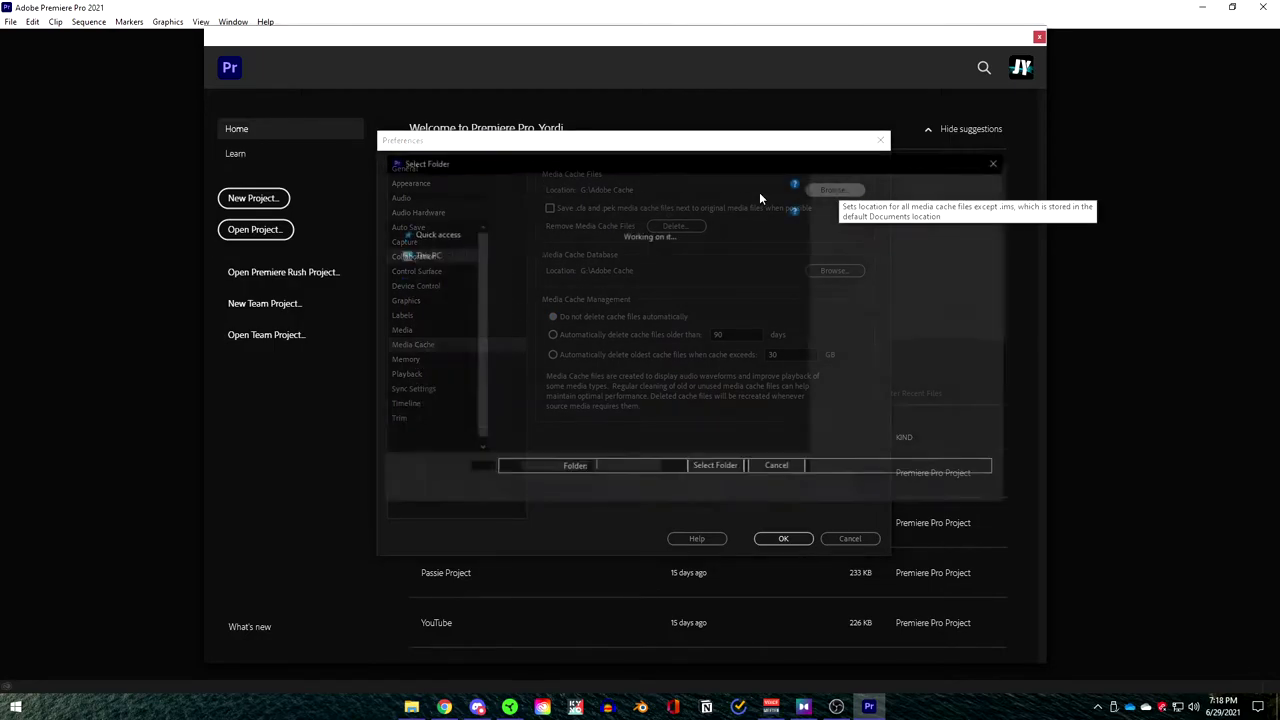
scroll(676, 371, "down", 2)
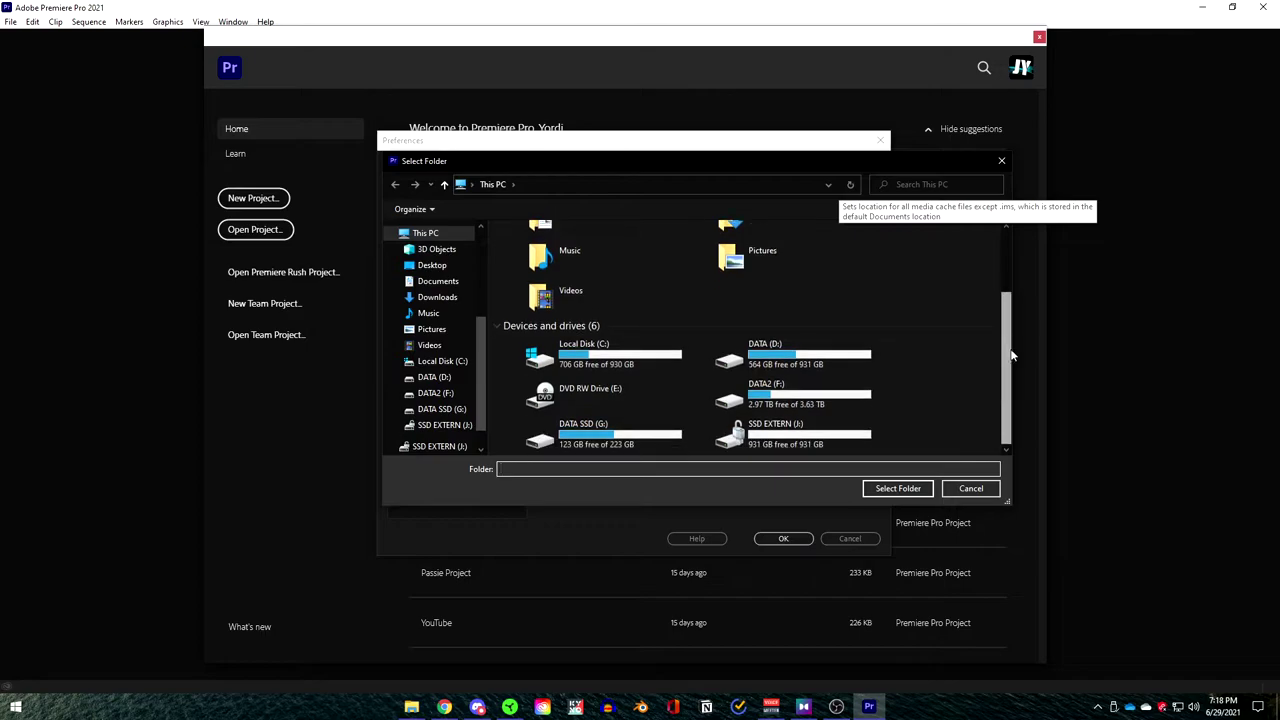
double_click(805, 443)
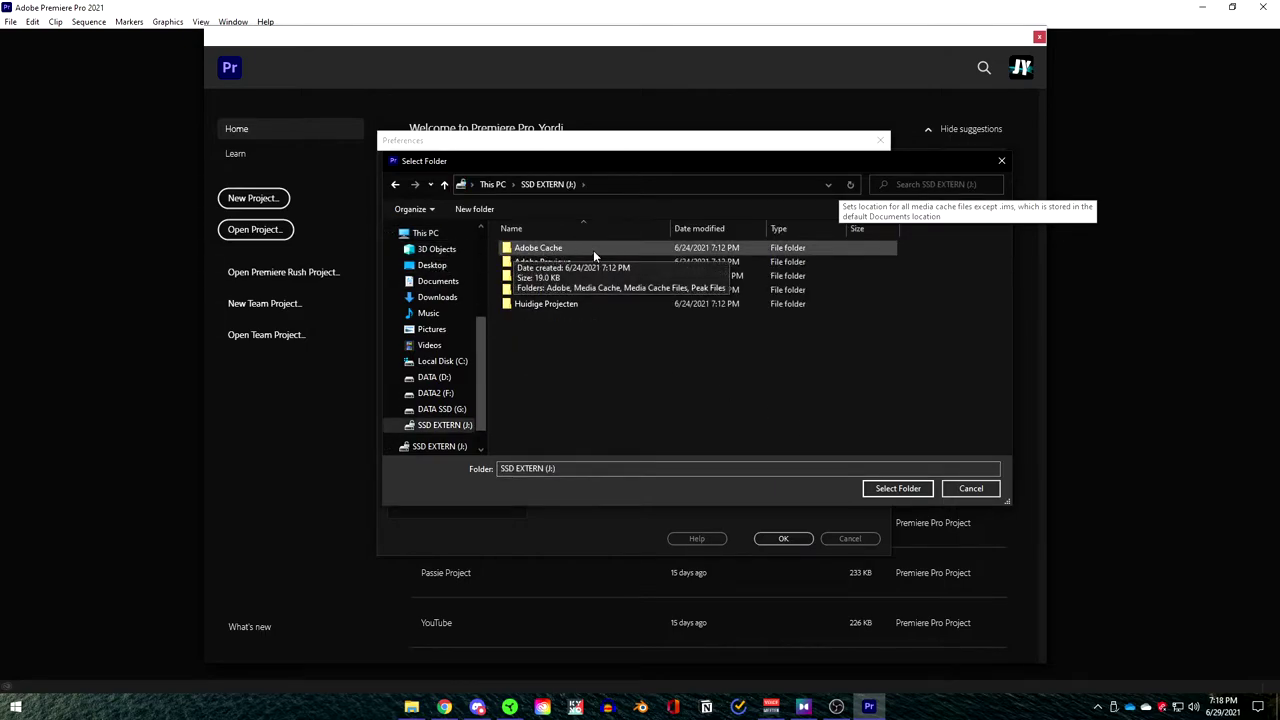
left_click(1001, 160)
Select the Adobe Cache folder on DATA SSD (G:) as the location for the media cache files
left_click(835, 189)
scroll(684, 388, "down", 3)
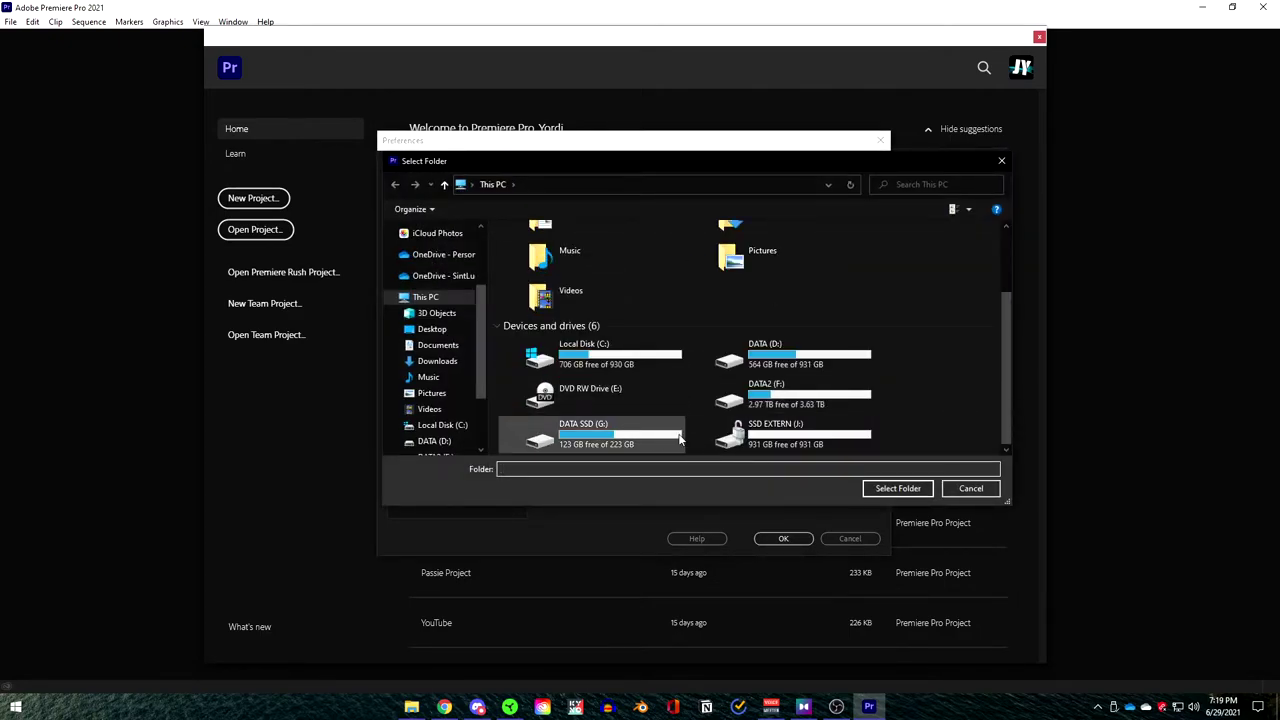
double_click(601, 432)
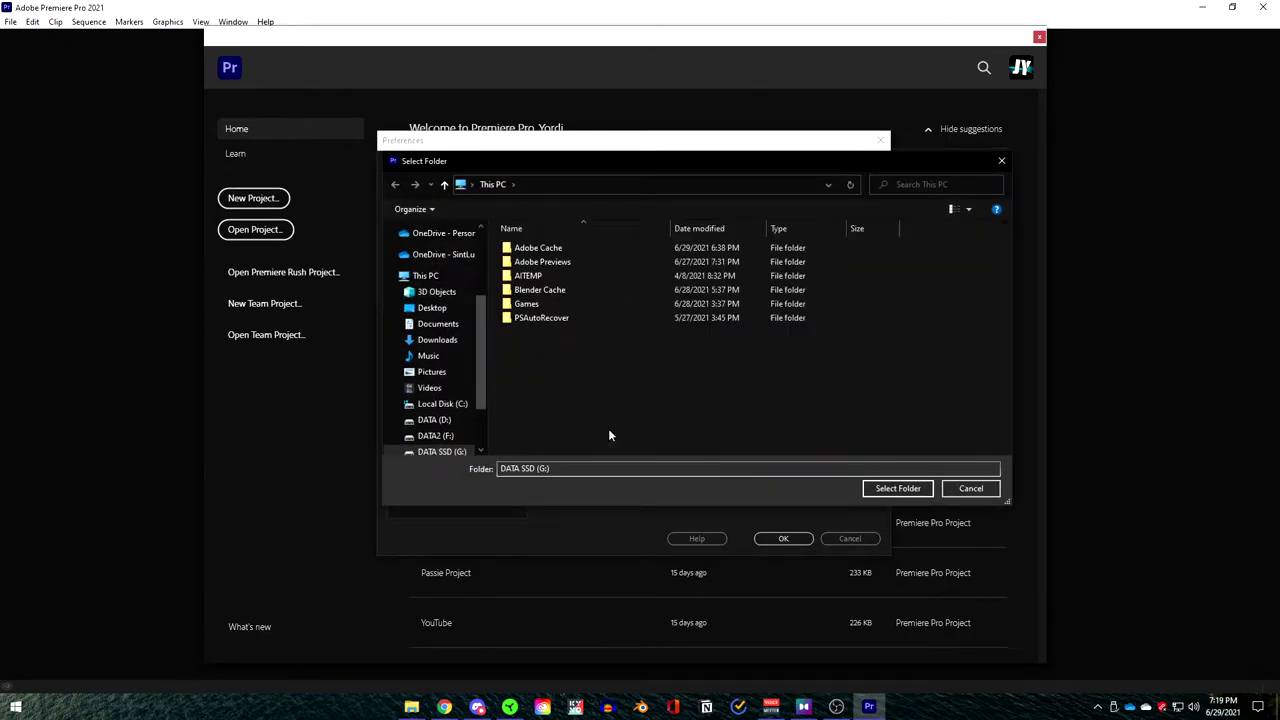
double_click(552, 247)
left_click(898, 488)
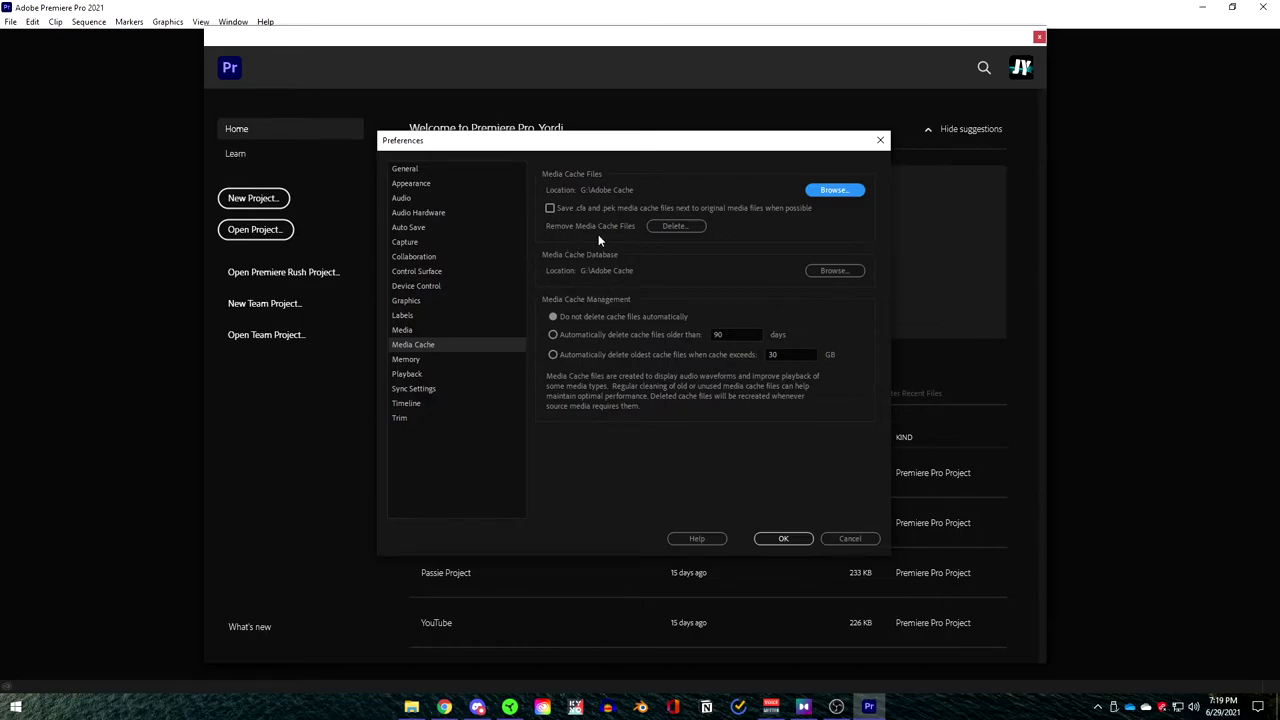
Check the folders on SSD EXTERN (J:) in File Explorer, return to Premiere Pro and close the preferences without applying them
left_click(418, 702)
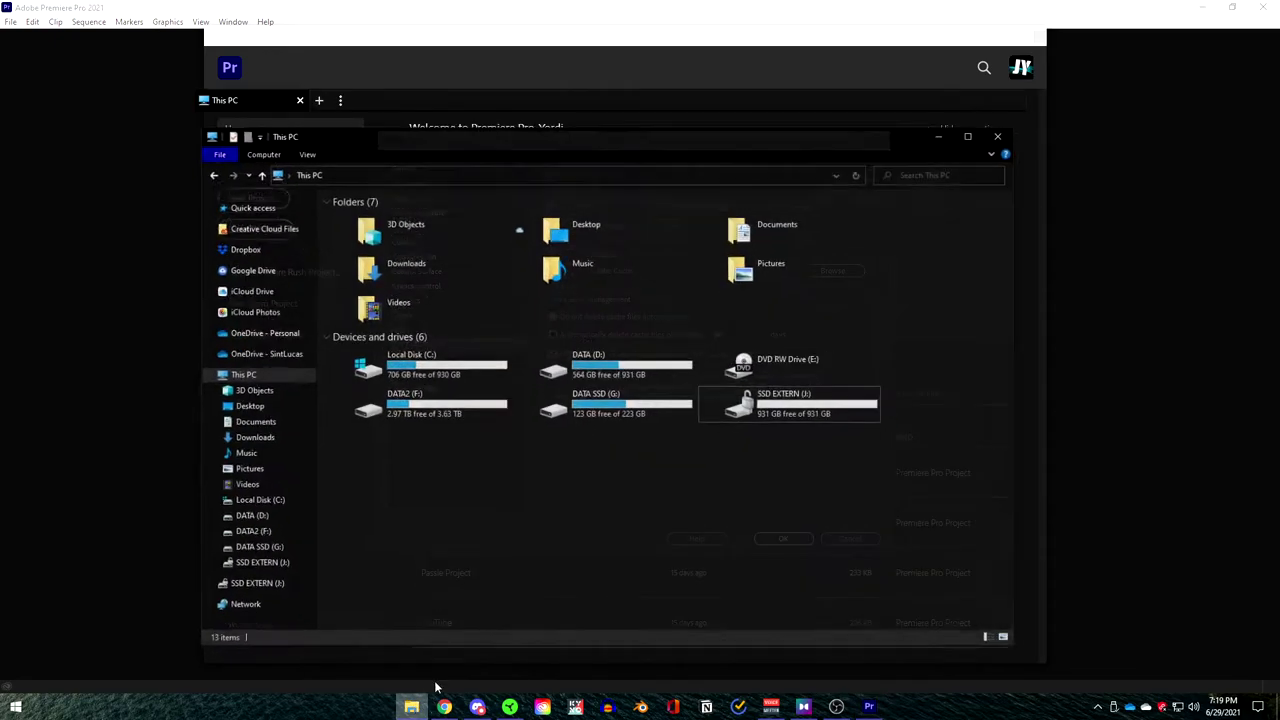
key("Return")
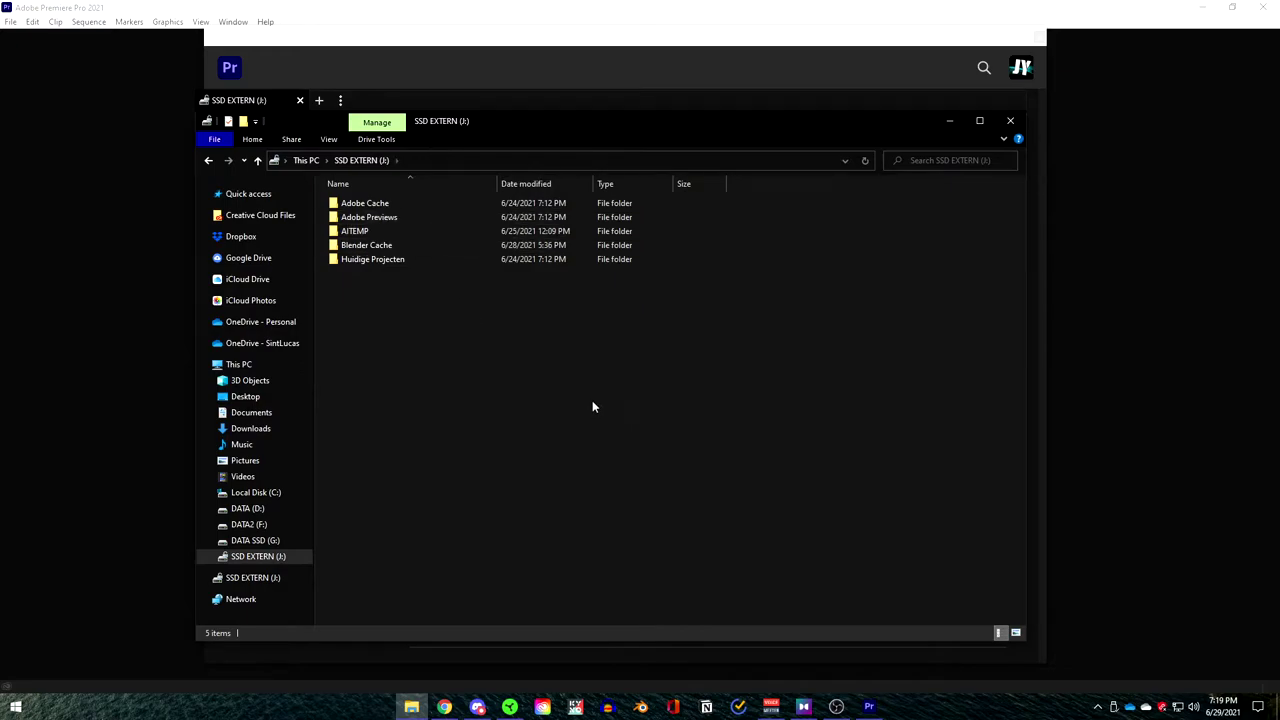
key("BackSpace")
left_click(945, 122)
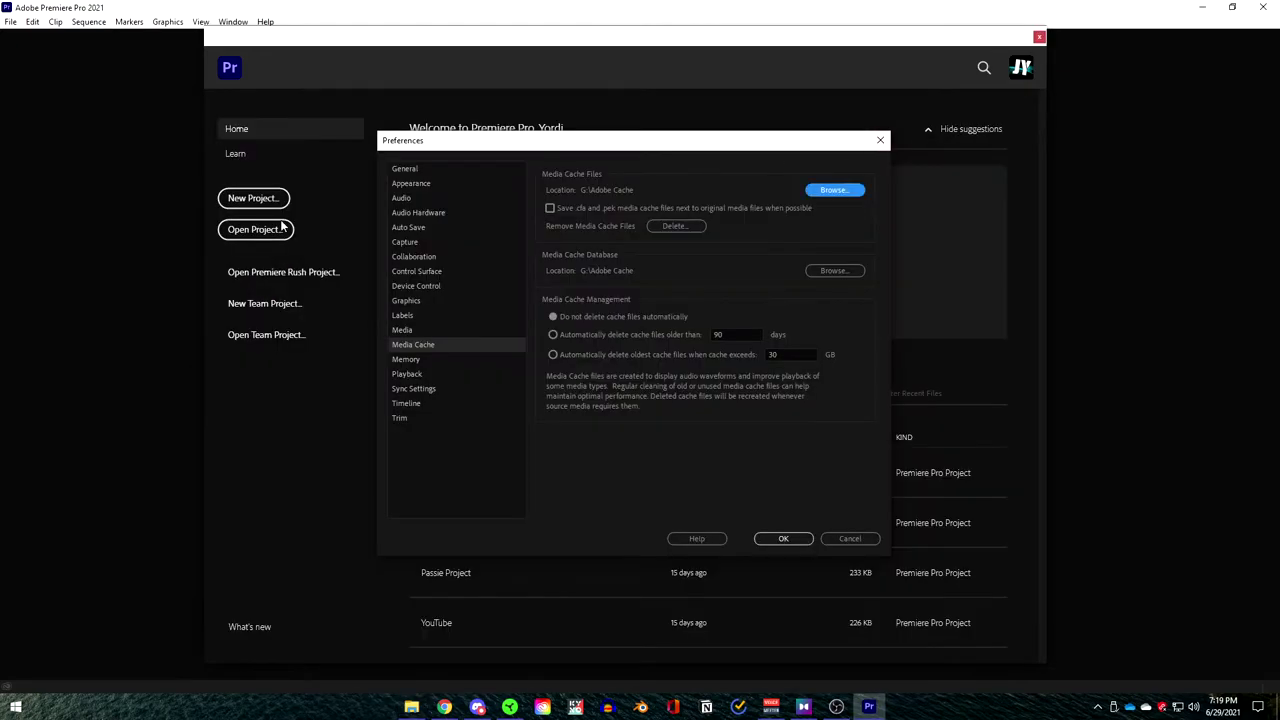
left_click(881, 140)
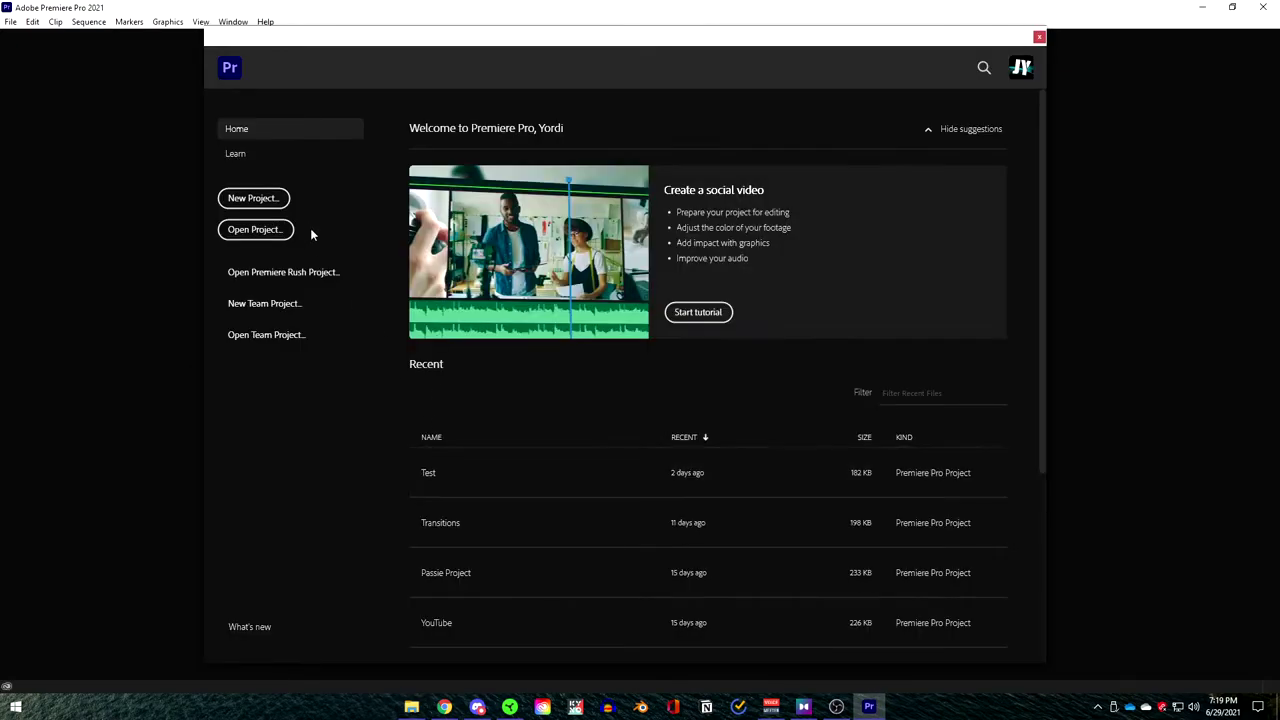
Try setting a new project's Video Previews scratch disk to G:\Adobe Previews, and dismiss the project setup without creating the project
left_click(253, 198)
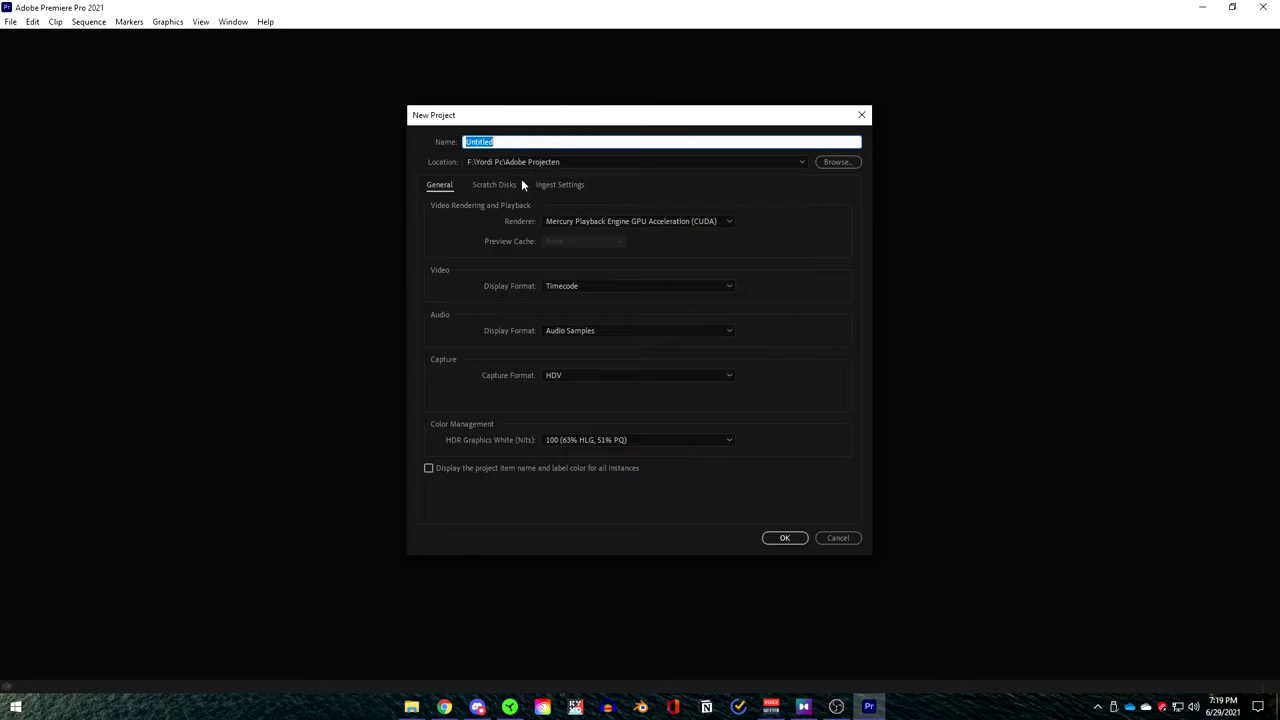
left_click(481, 186)
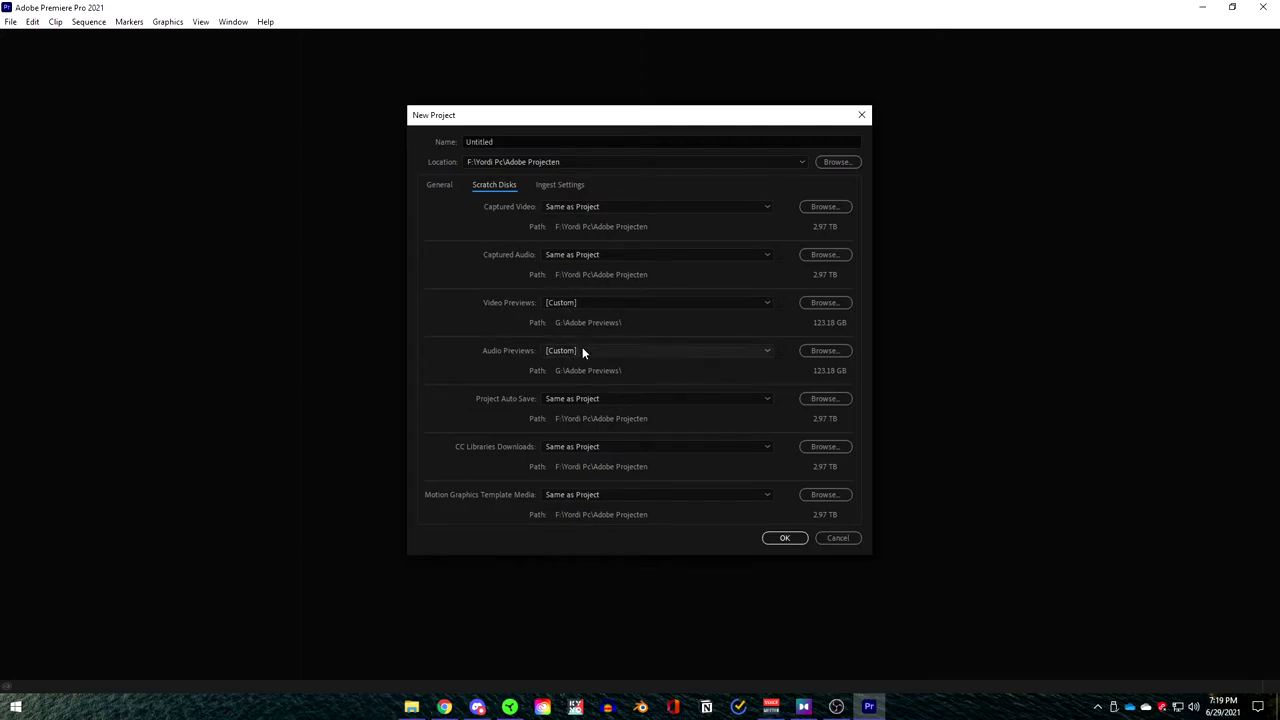
left_click(823, 302)
scroll(705, 334, "down", 3)
double_click(600, 410)
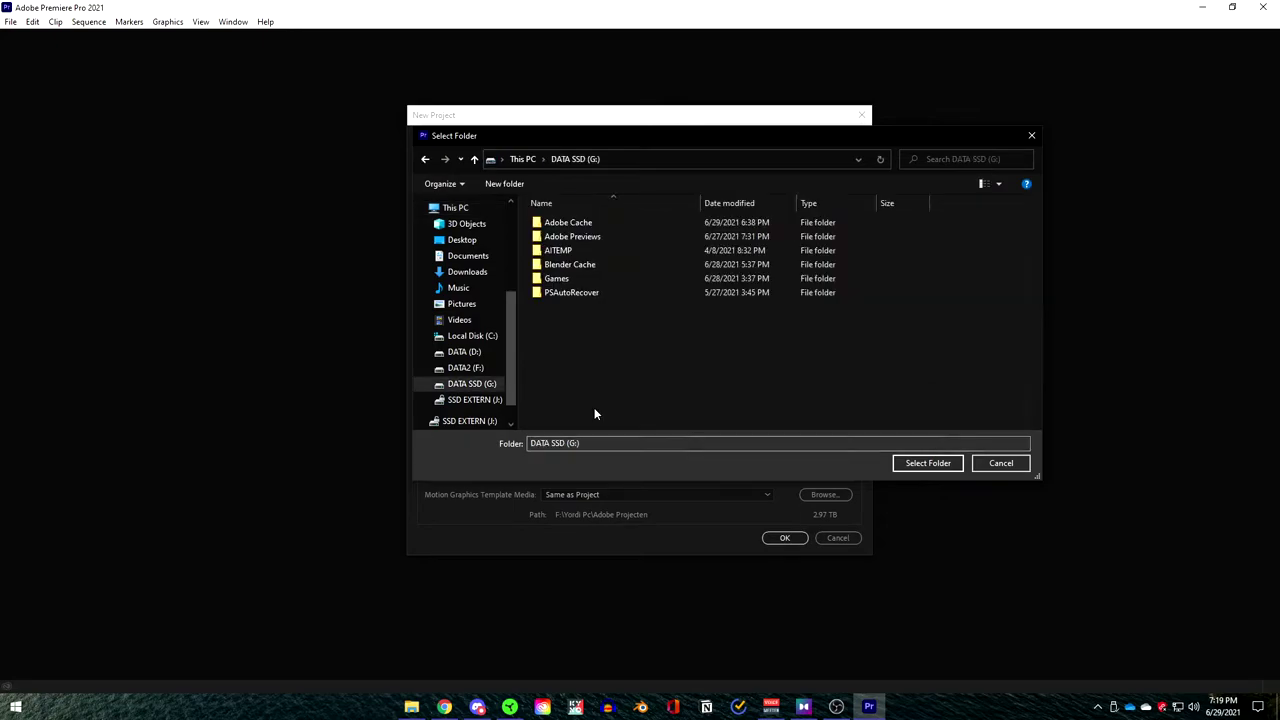
double_click(572, 236)
left_click(928, 463)
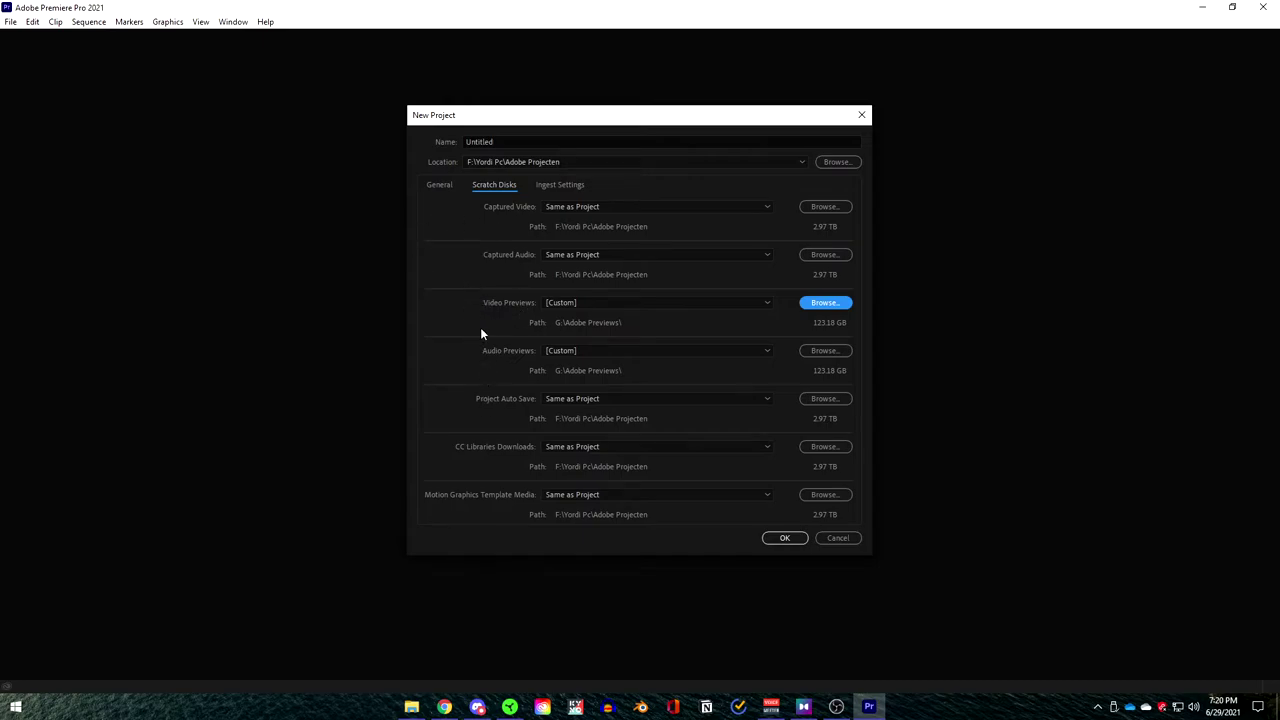
left_click(861, 114)
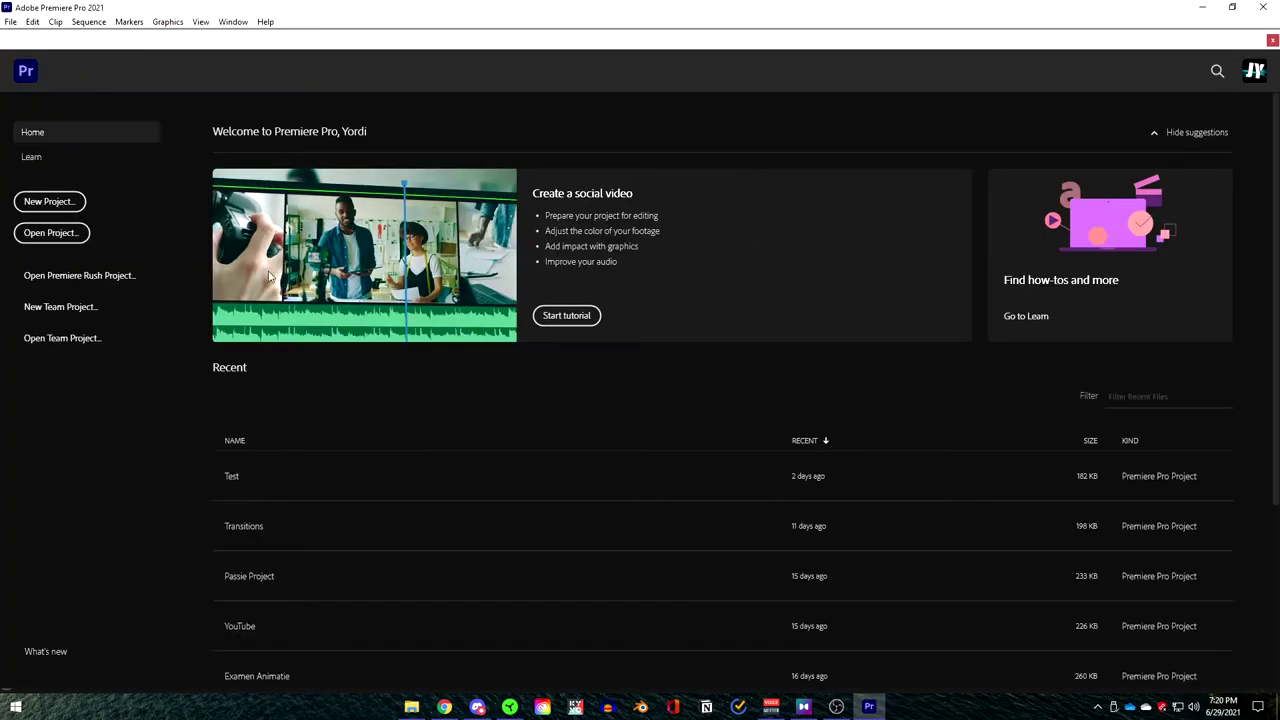
Open the recent project Test and bring up its Scratch Disks project settings
left_click(357, 478)
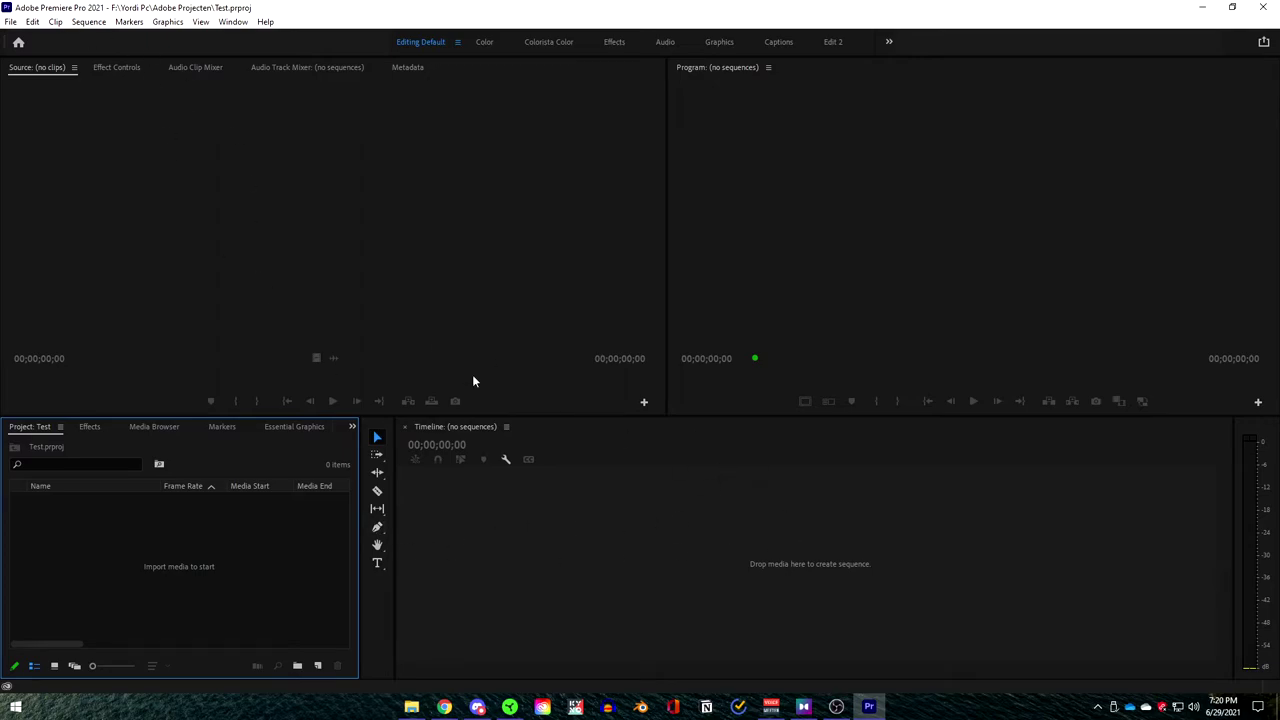
left_click(32, 23)
mouse_move(100, 460)
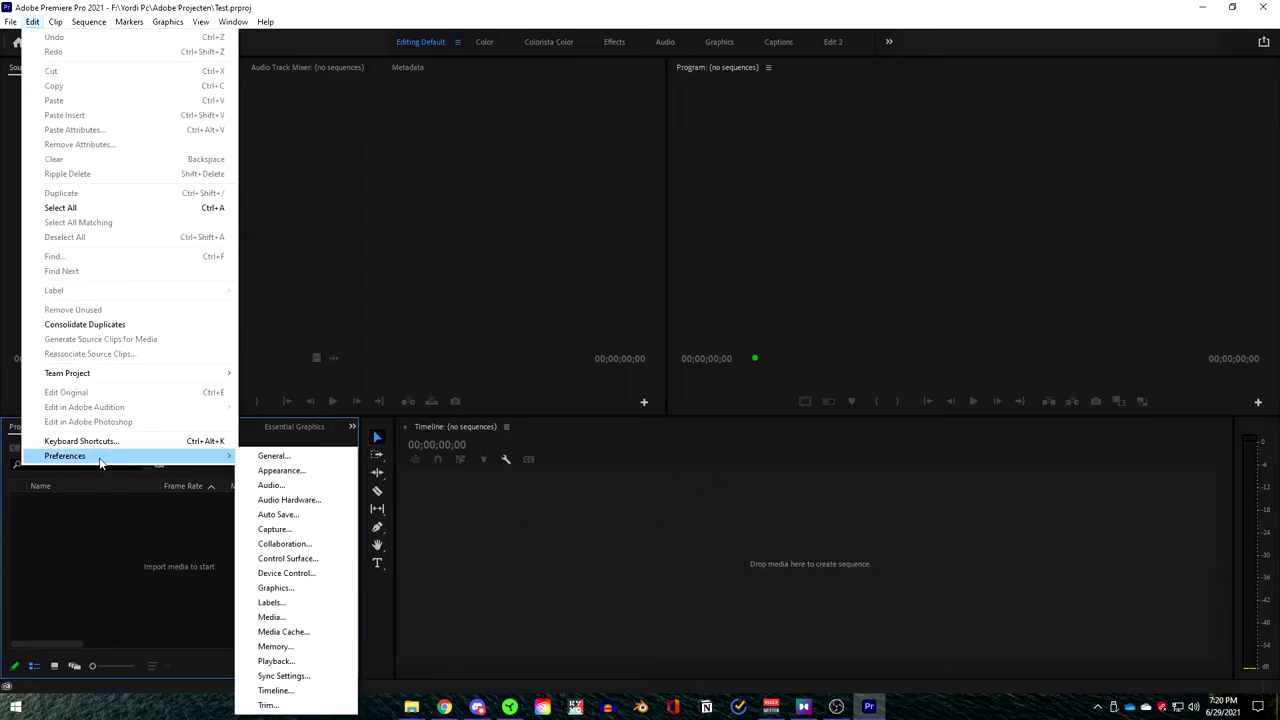
mouse_move(10, 21)
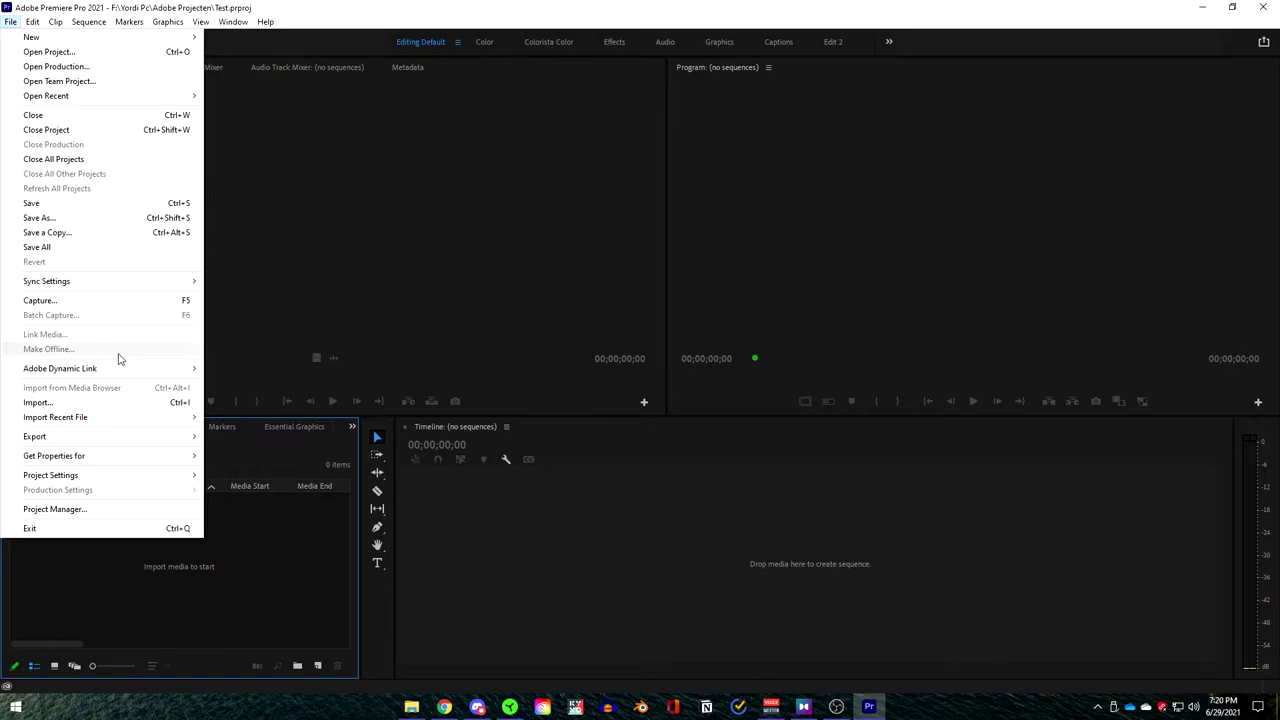
mouse_move(176, 478)
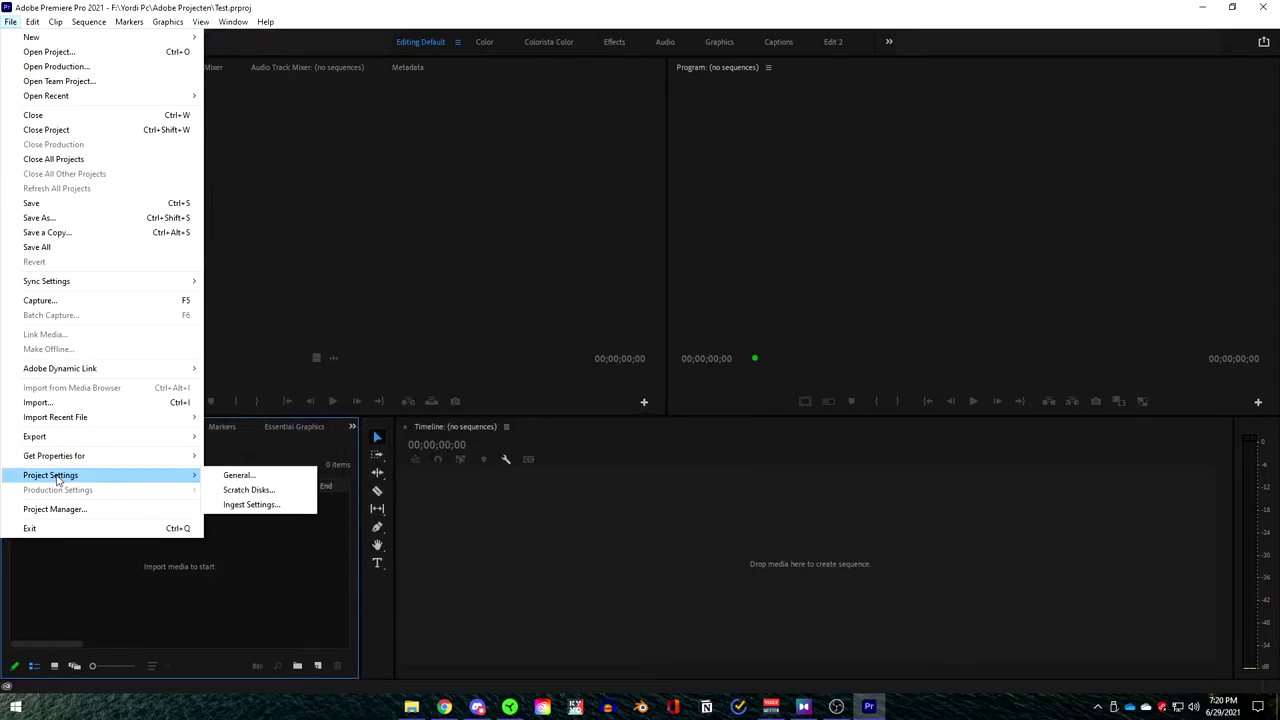
left_click(260, 489)
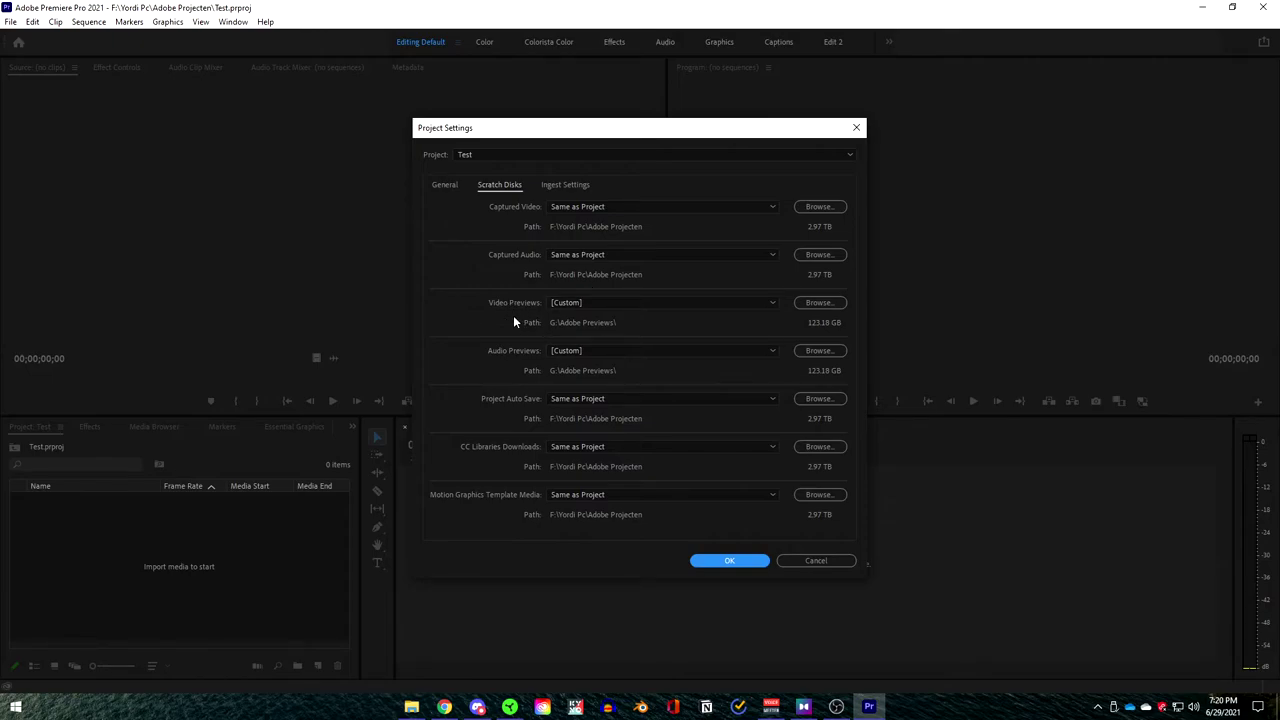
Accept the Test project's scratch disk settings, switch to After Effects and open its Media & Disk Cache preferences
left_click(735, 560)
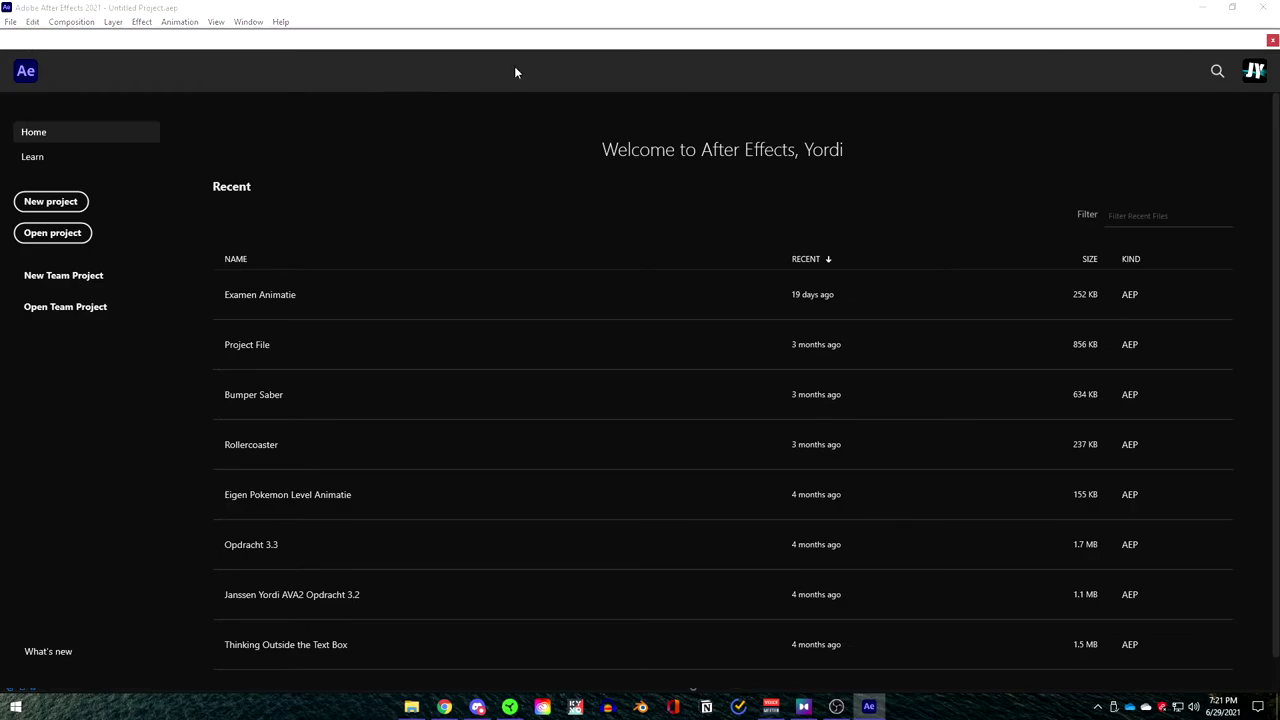
left_click(1272, 40)
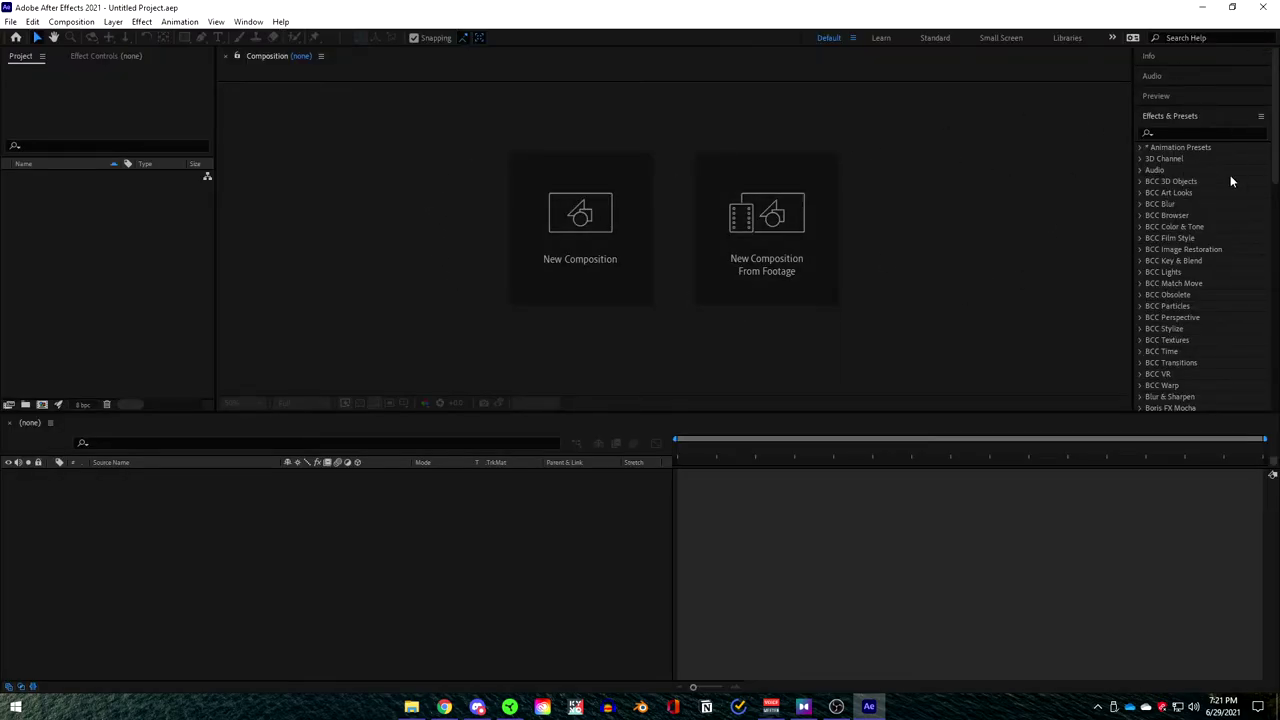
left_click(33, 21)
mouse_move(90, 407)
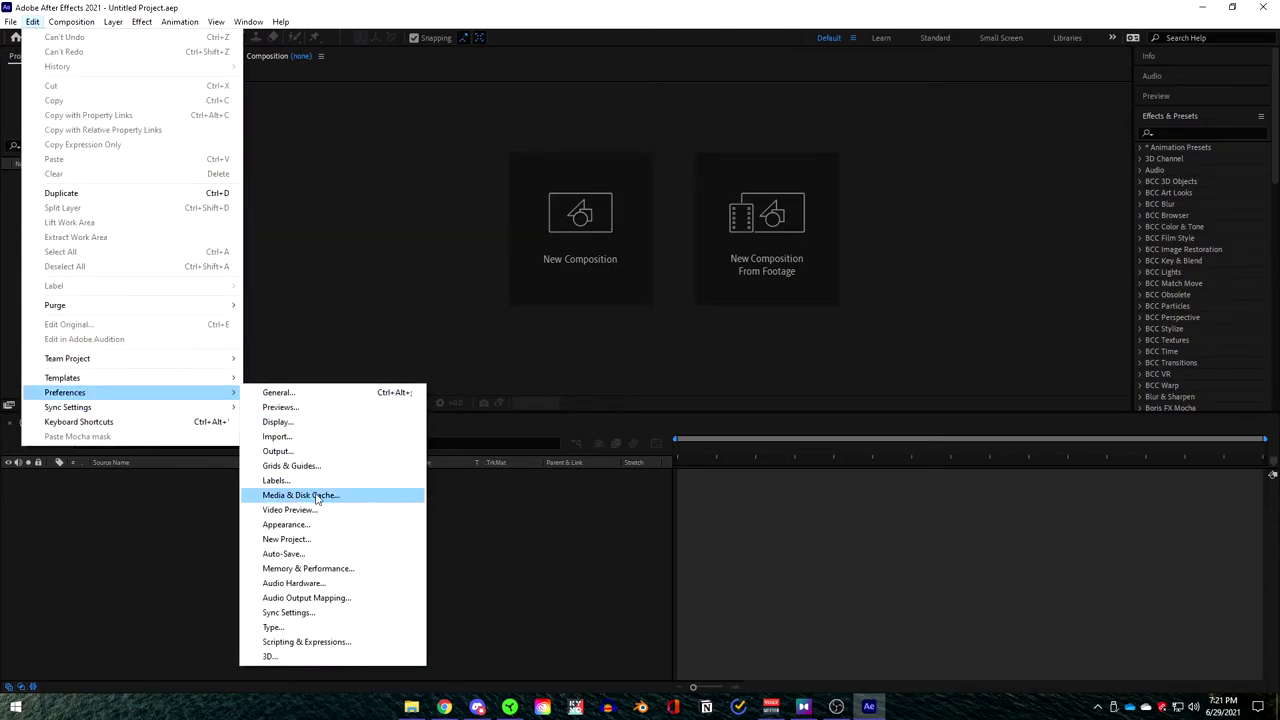
left_click(300, 495)
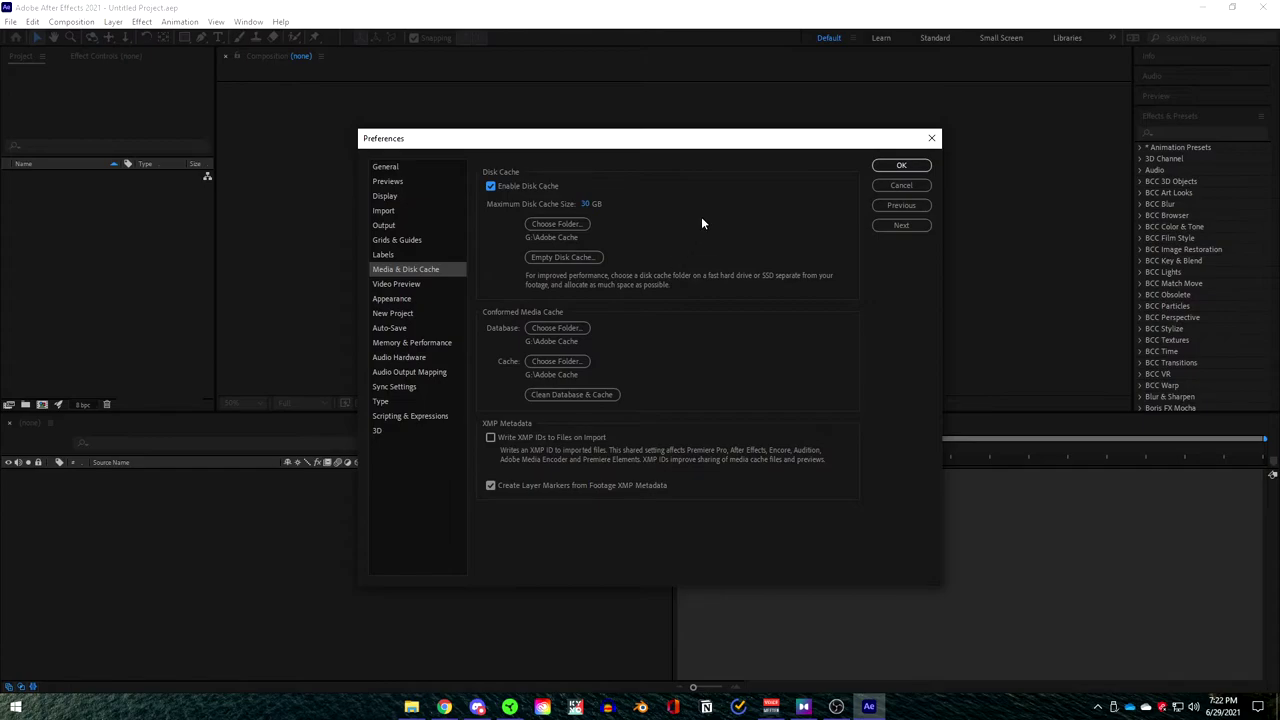
Choose the Adobe Cache folder on DATA SSD (G:) as the After Effects disk cache location
left_click(560, 223)
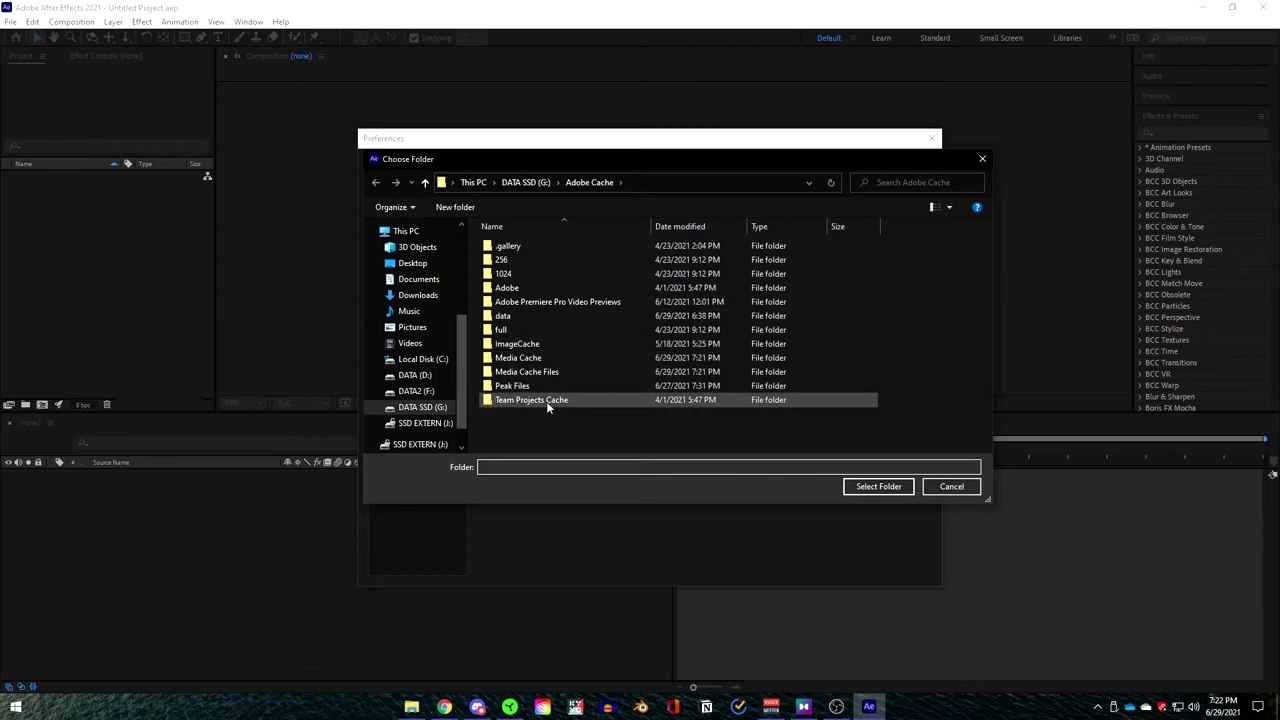
left_click(526, 182)
double_click(520, 246)
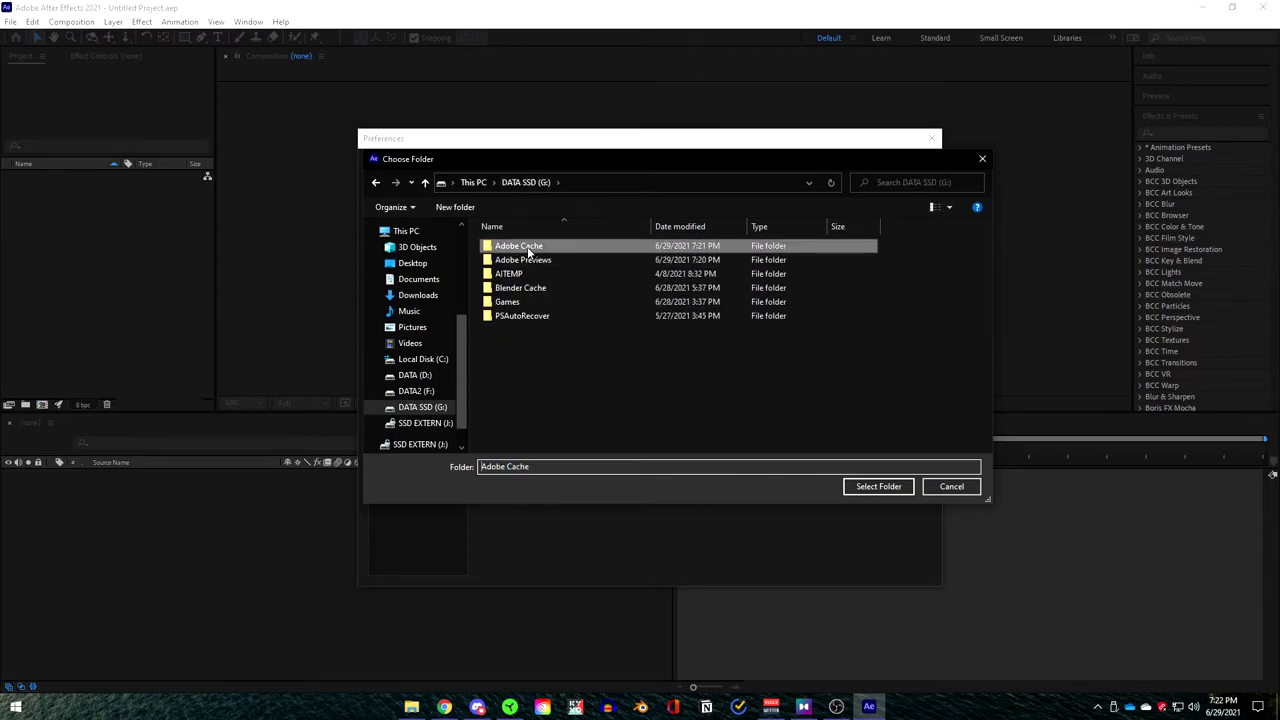
left_click(878, 487)
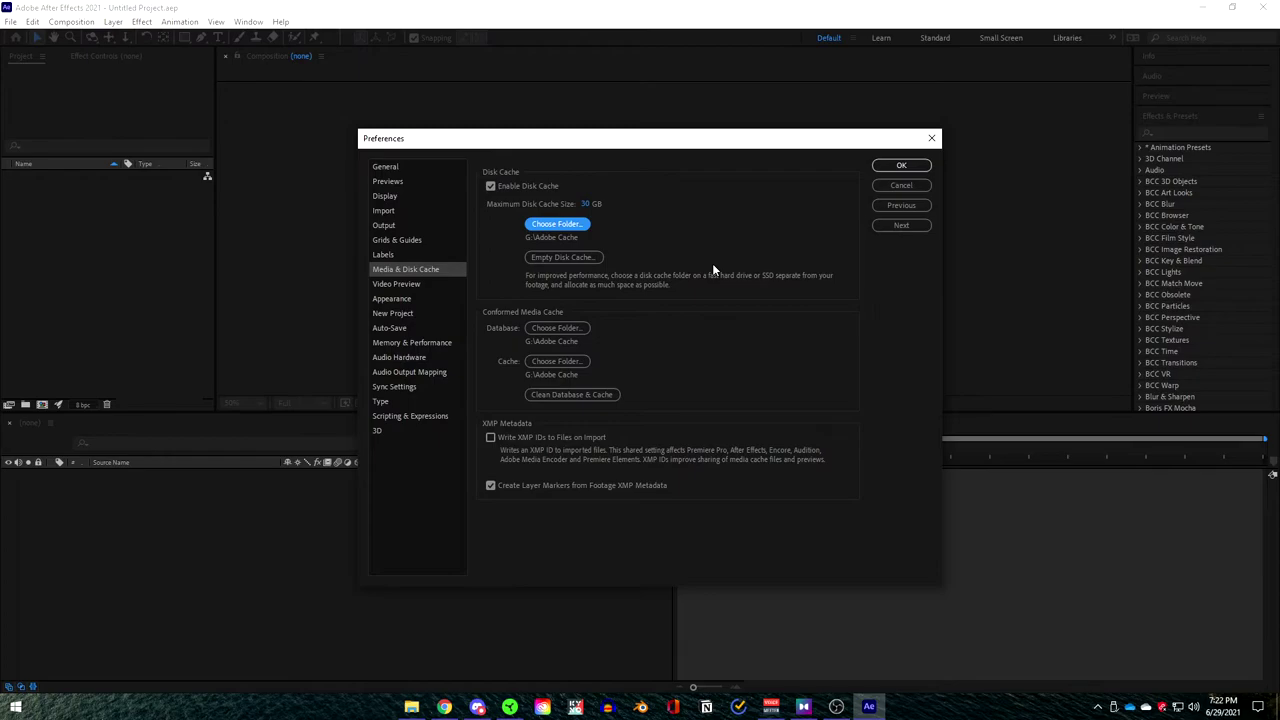
left_click(416, 283)
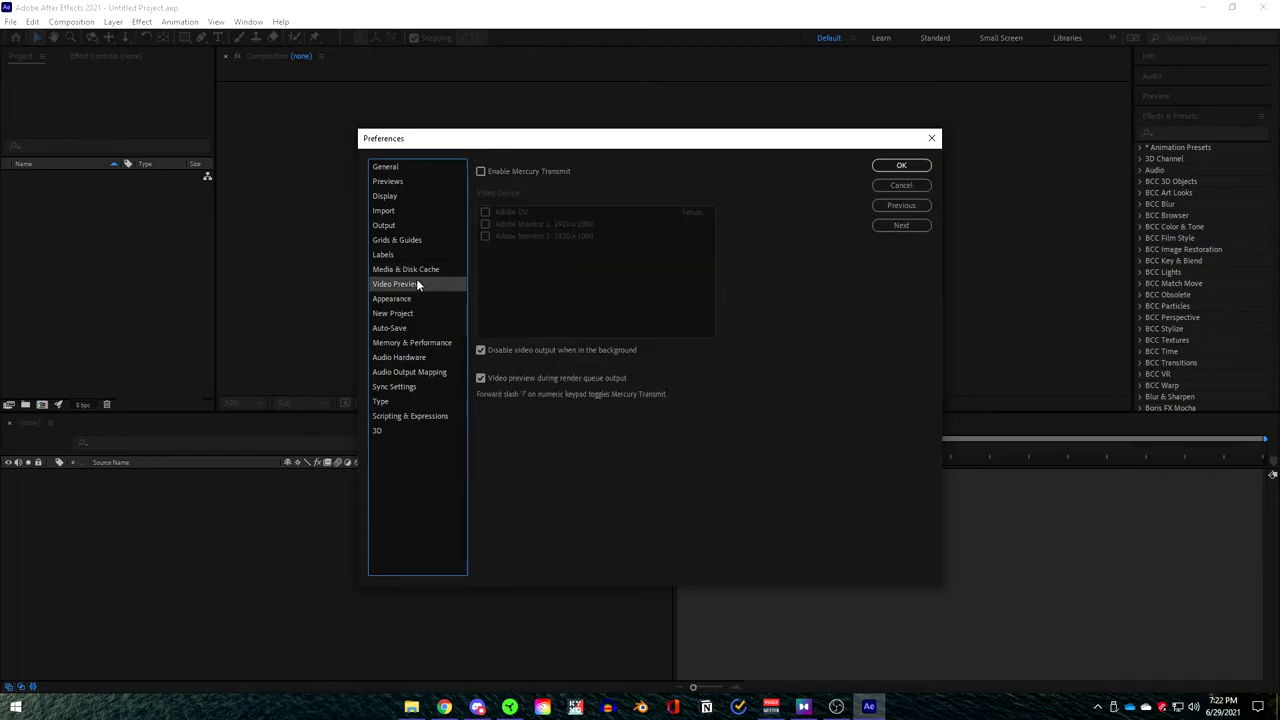
left_click(410, 342)
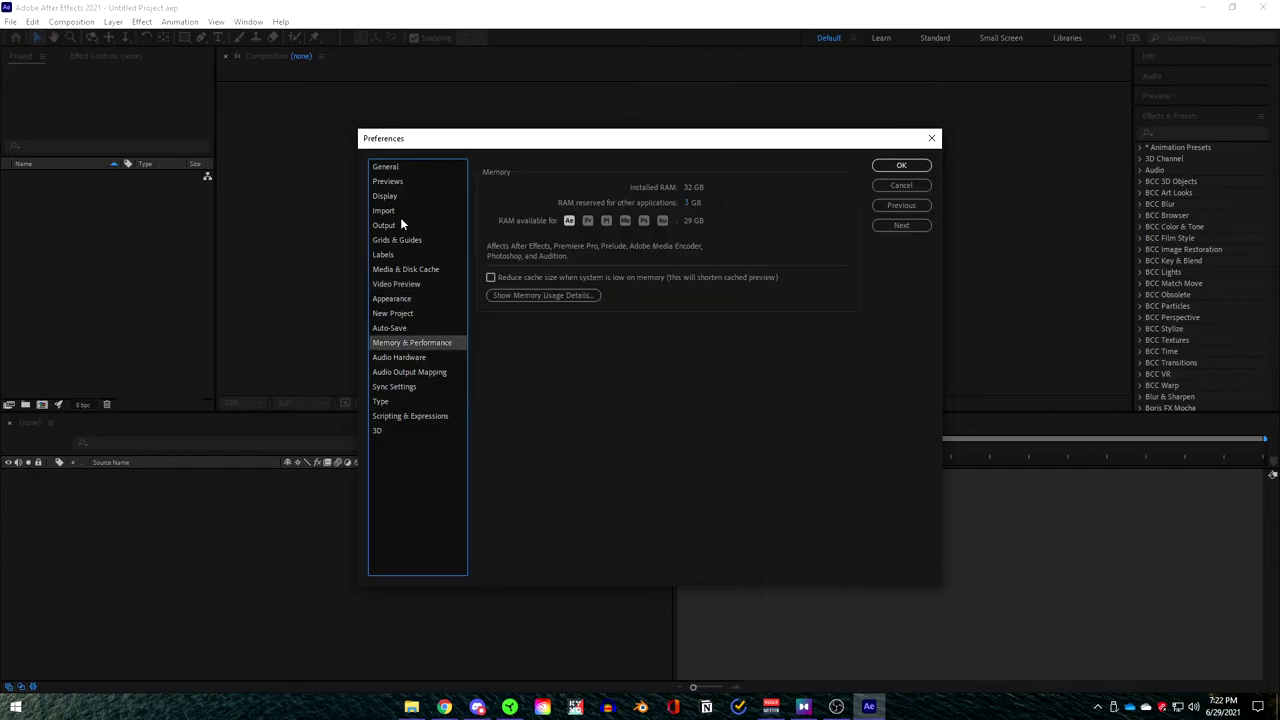
left_click(401, 298)
left_click(405, 269)
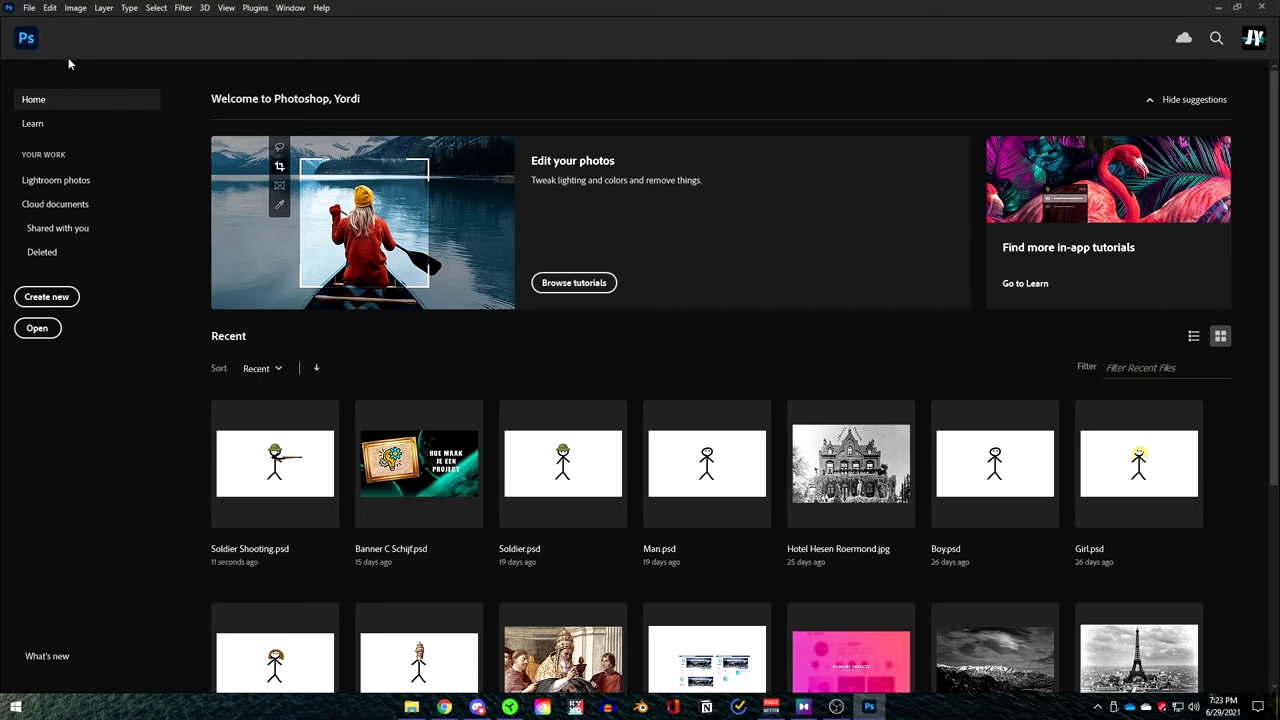
Switch to Photoshop and open its Scratch Disks preferences
left_click(52, 10)
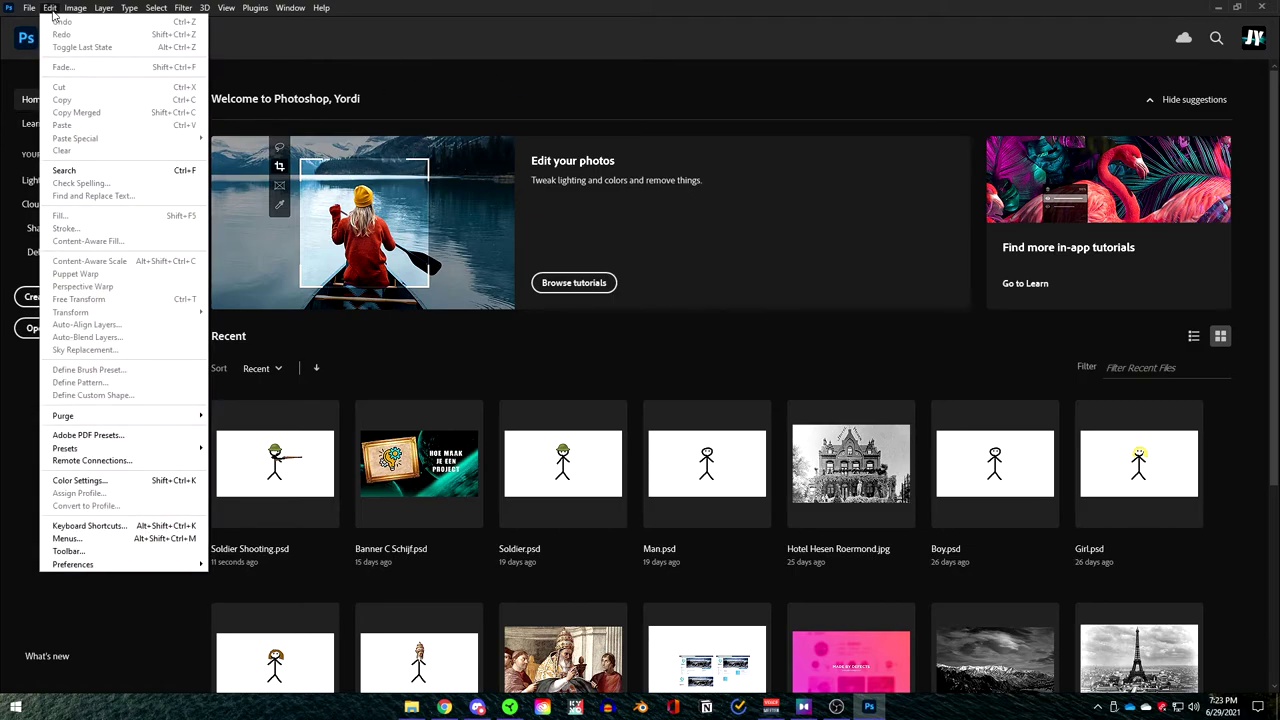
mouse_move(105, 565)
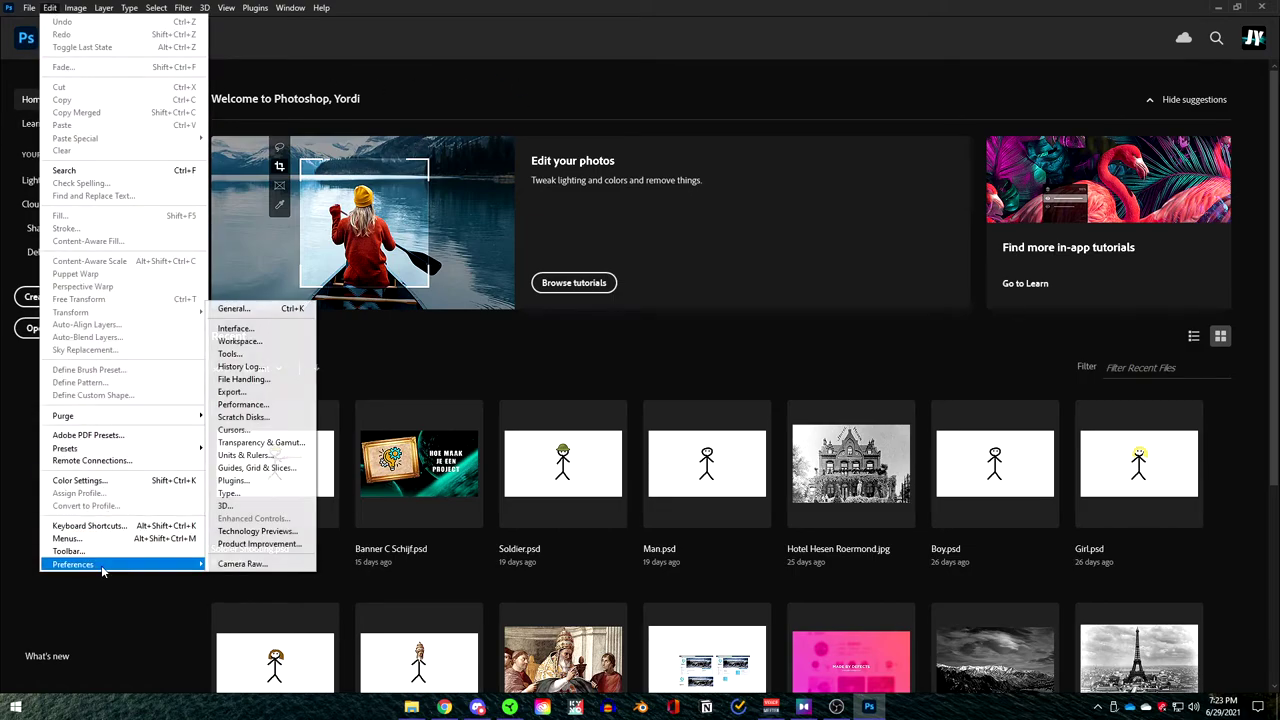
left_click(282, 418)
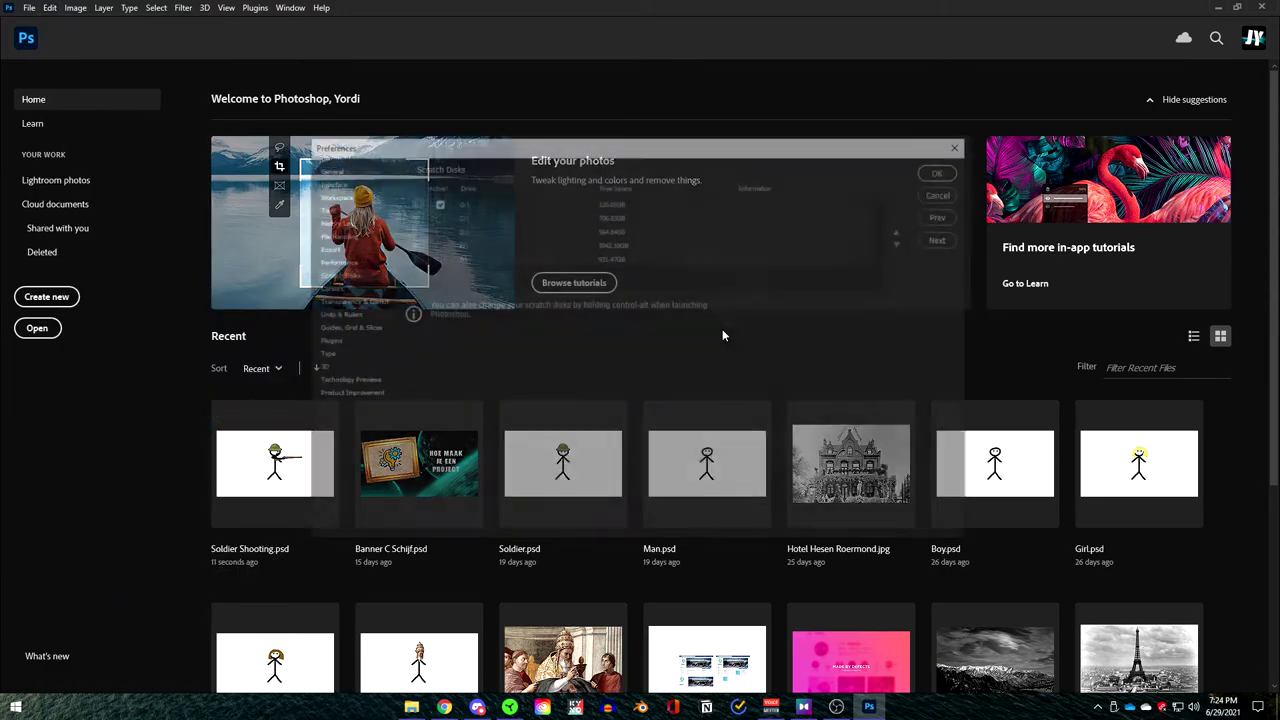
left_click_drag(651, 141, 661, 140)
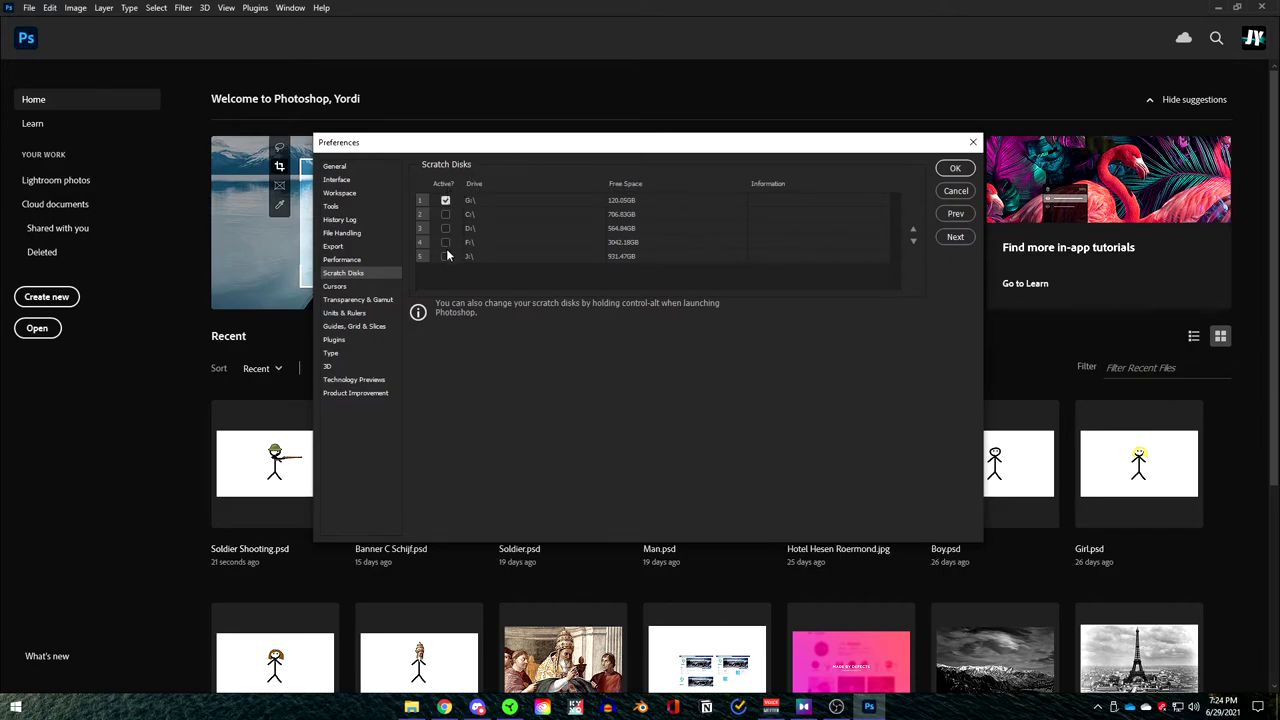
Check the drives in File Explorer, return to Photoshop and move J:\ up to second place among the scratch disks
left_click(411, 707)
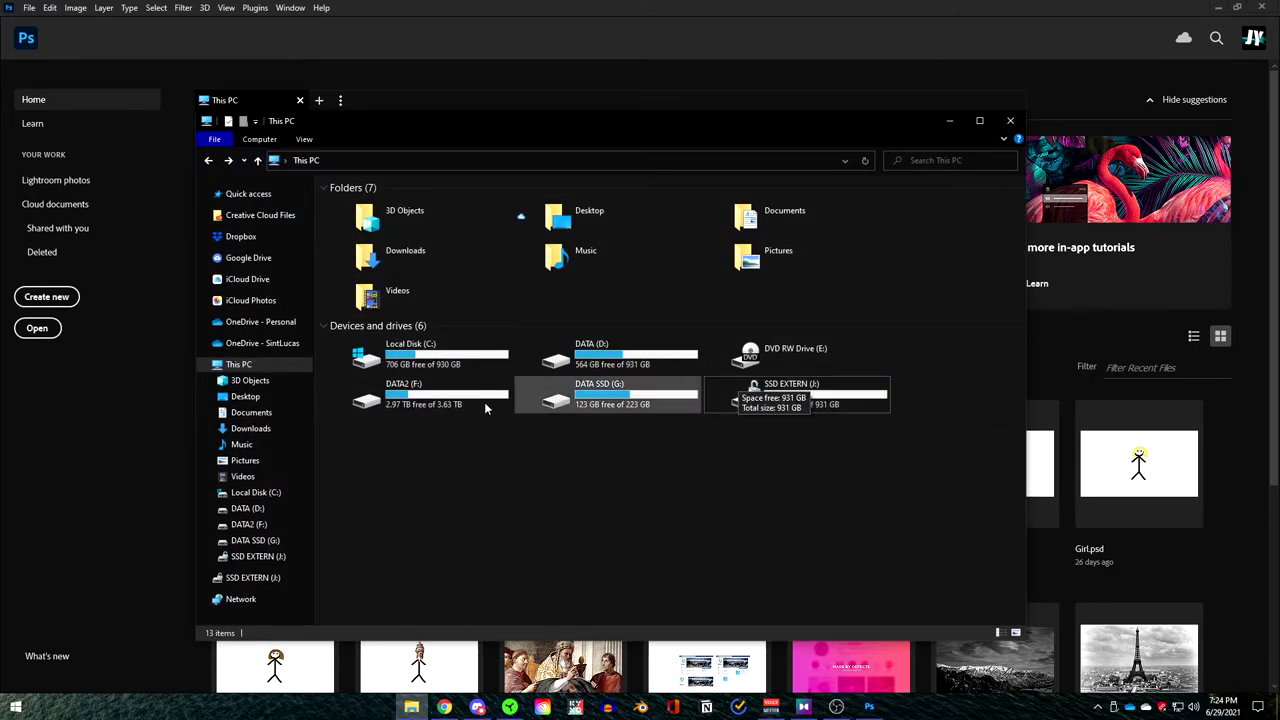
left_click(949, 120)
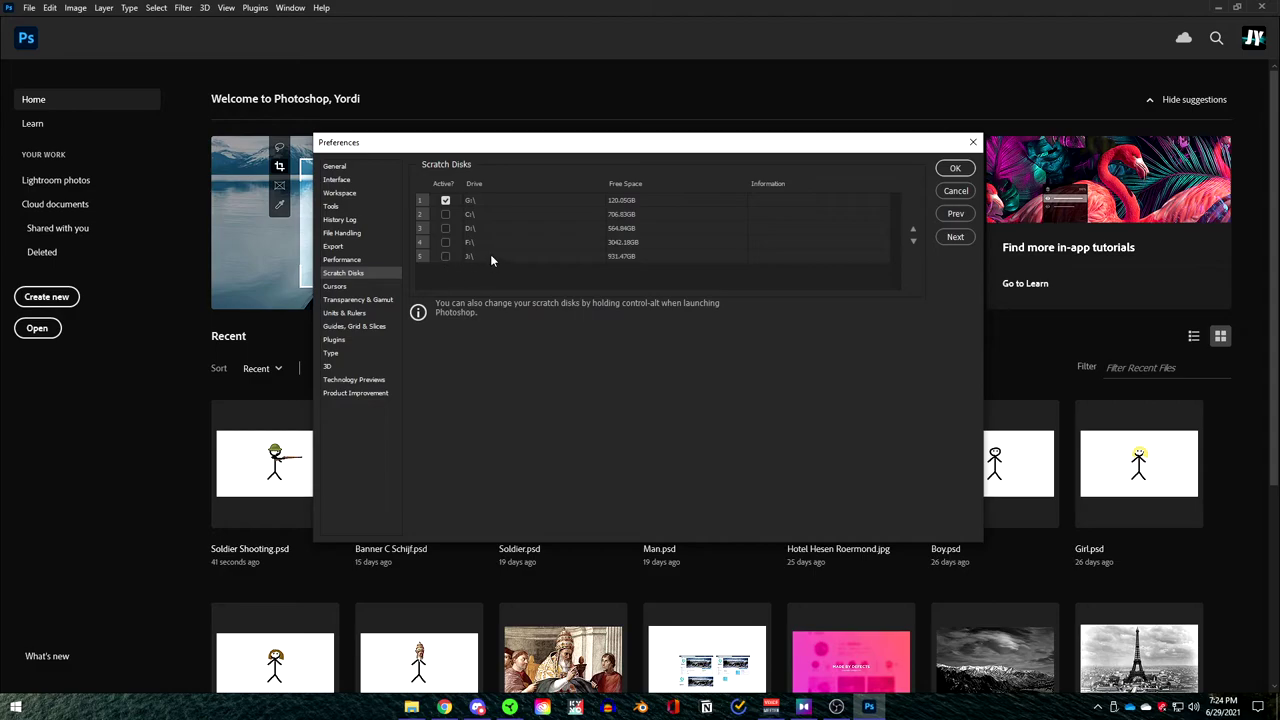
left_click(640, 256)
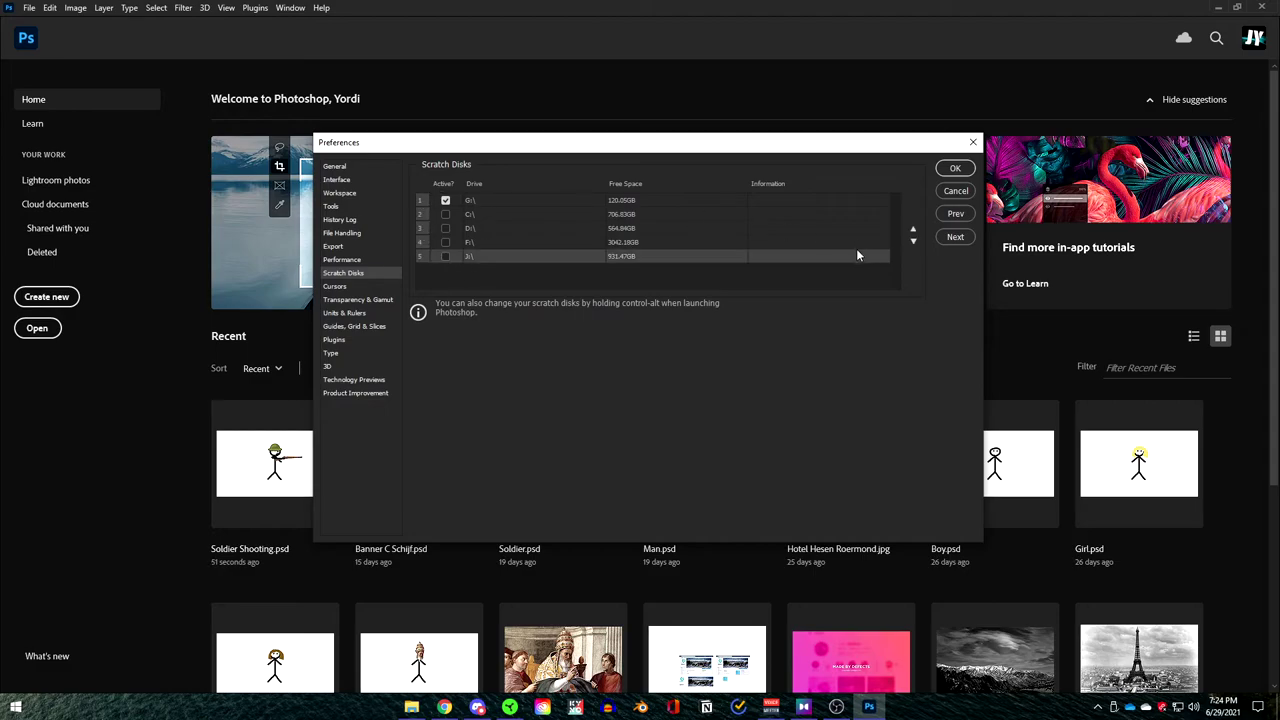
left_click(912, 229)
left_click(912, 230)
left_click(912, 230)
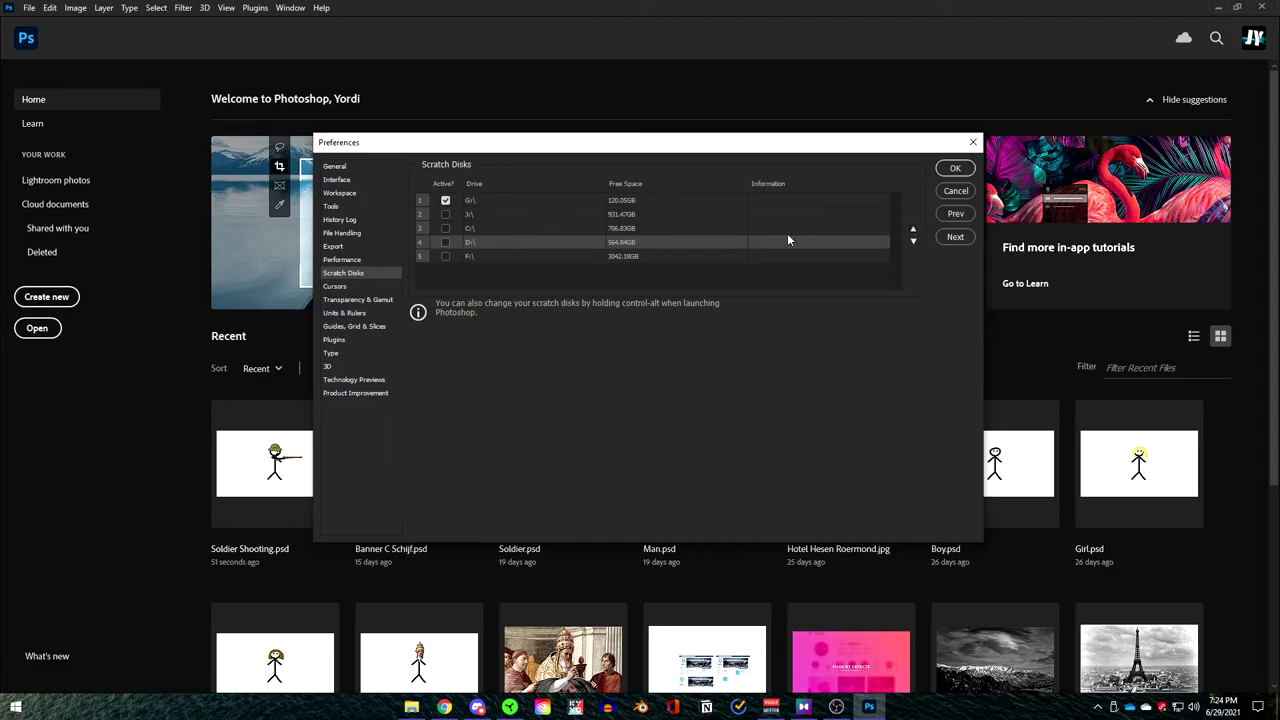
Move F:\ up one place in the scratch disk order, above D:\
left_click(480, 227)
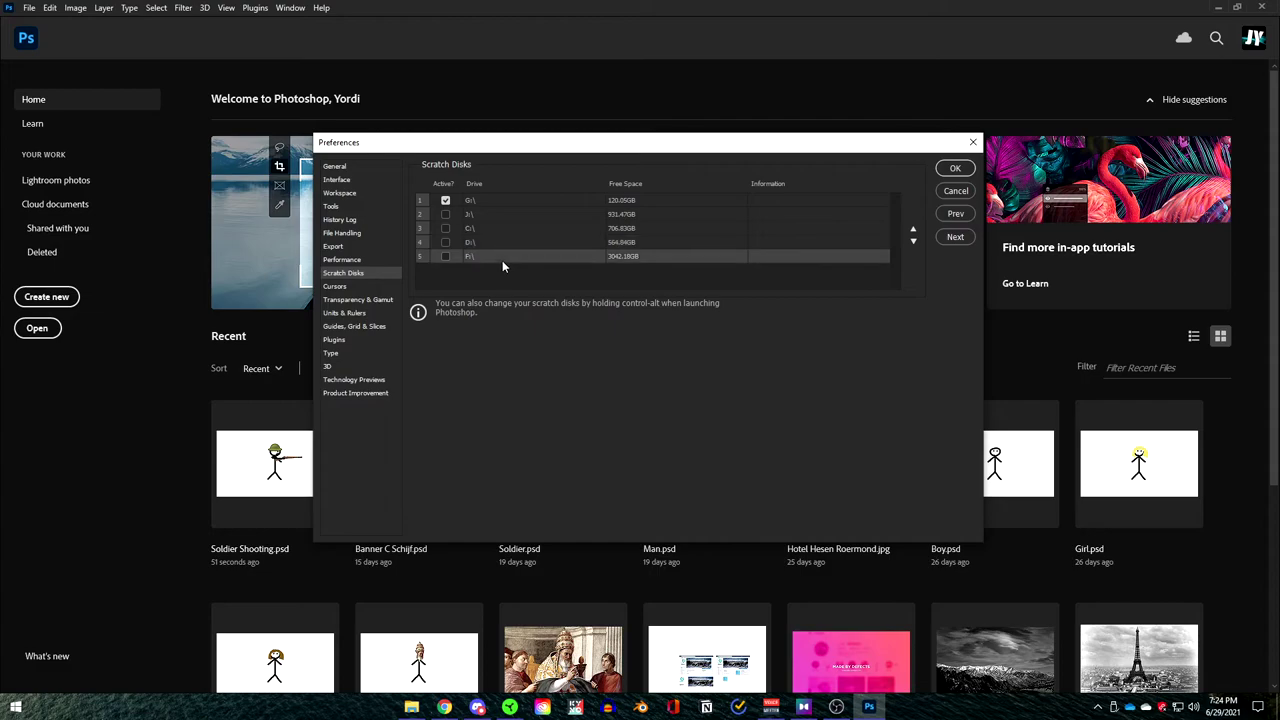
left_click(500, 256)
left_click(913, 229)
left_click(564, 243)
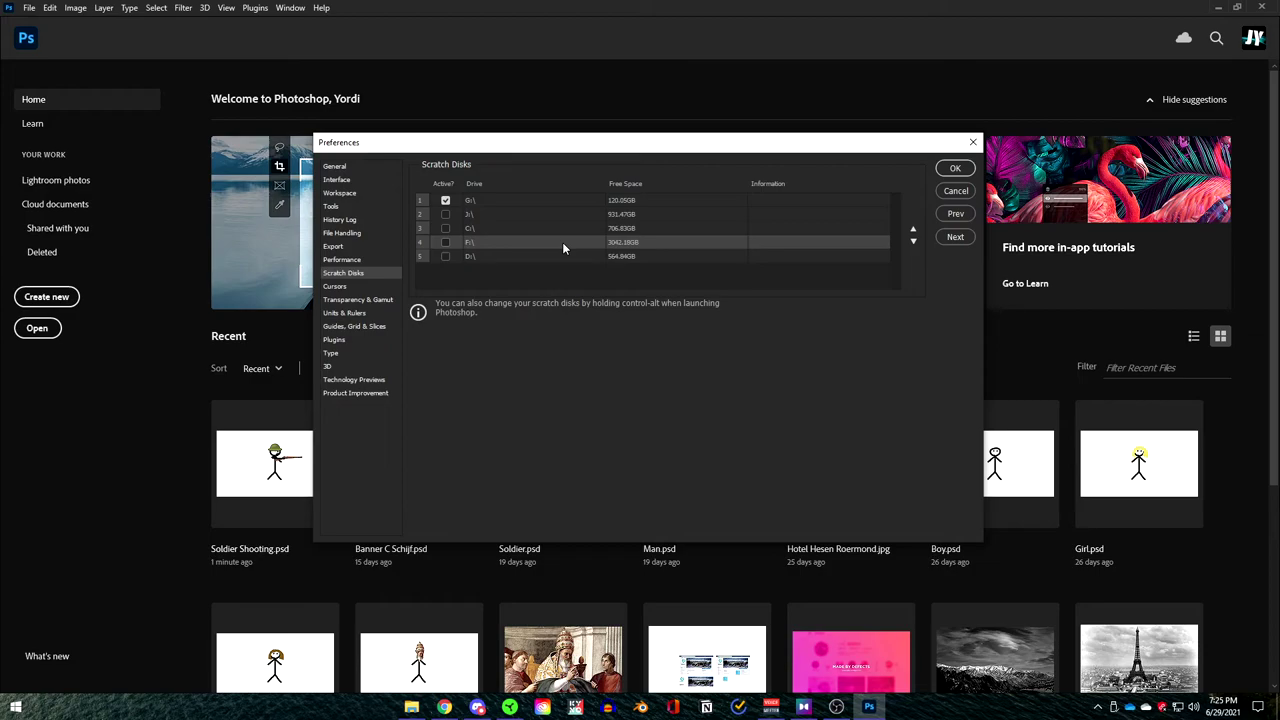
Inspect the Photoshop Temp file and its size on DATA SSD (G:) in File Explorer, and return to Photoshop
left_click(557, 200)
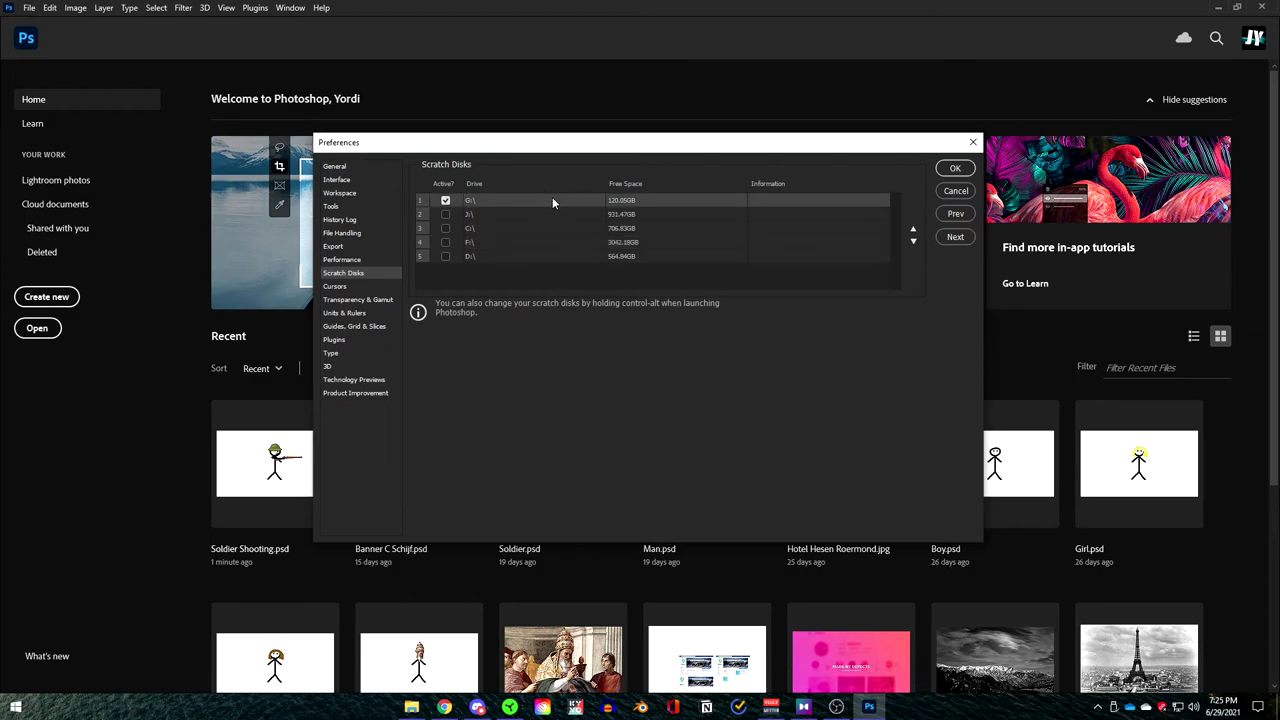
left_click(411, 707)
double_click(611, 395)
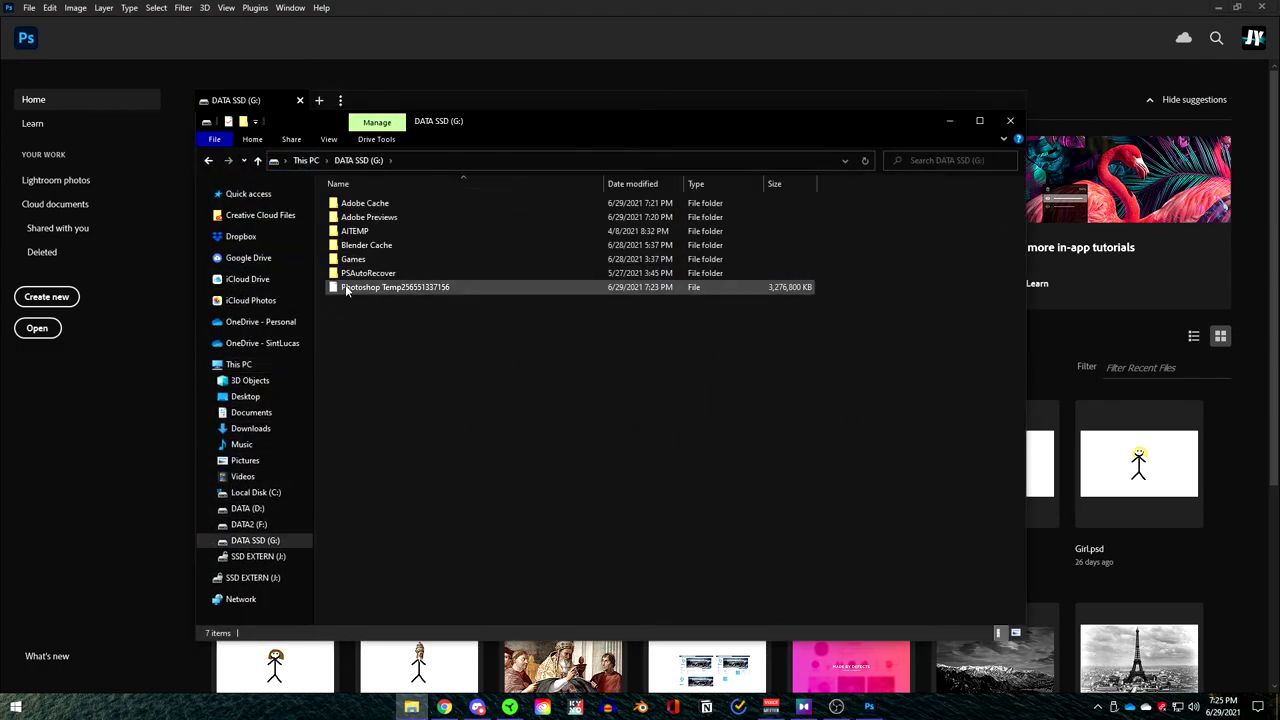
left_click(628, 291)
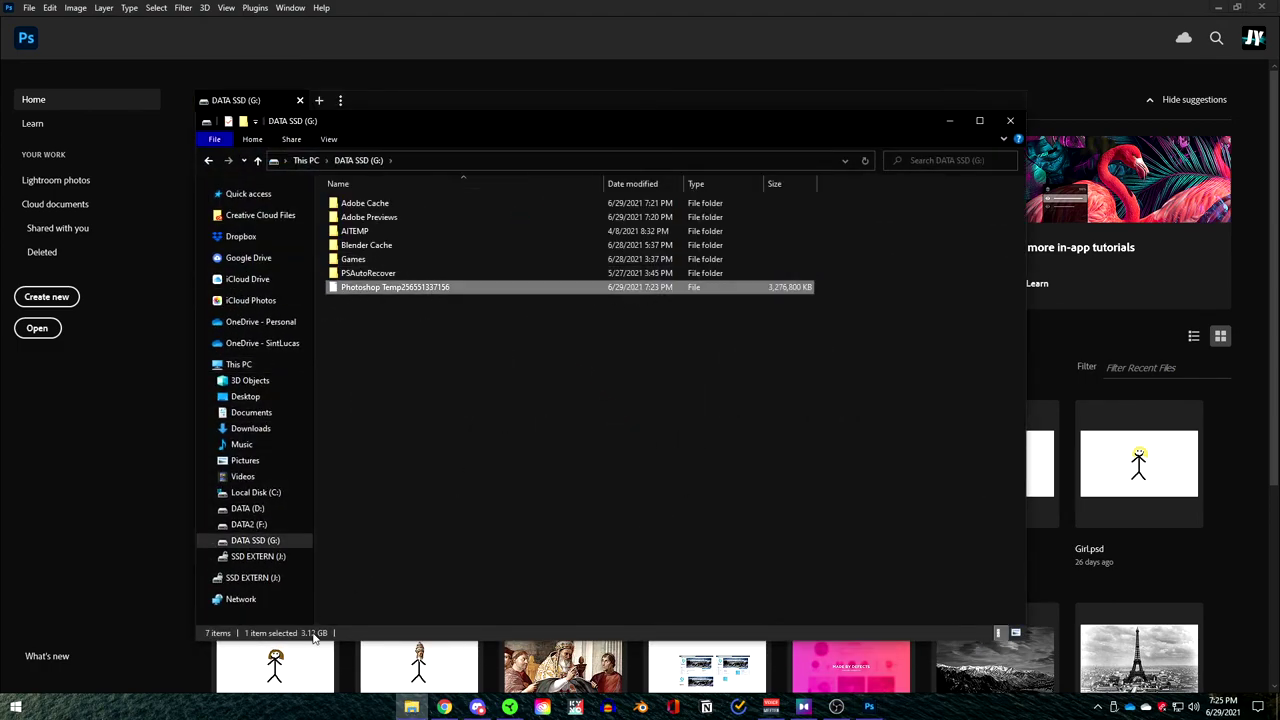
left_click(432, 324)
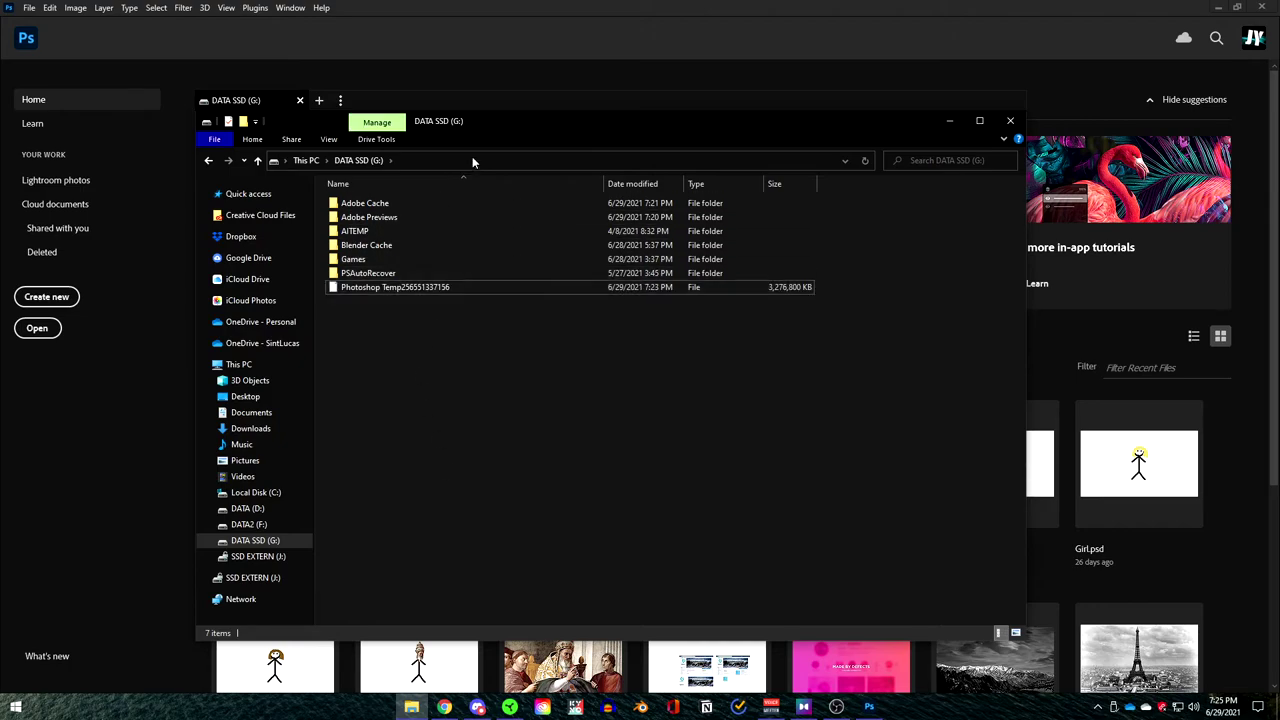
mouse_move(790, 301)
left_click(772, 289)
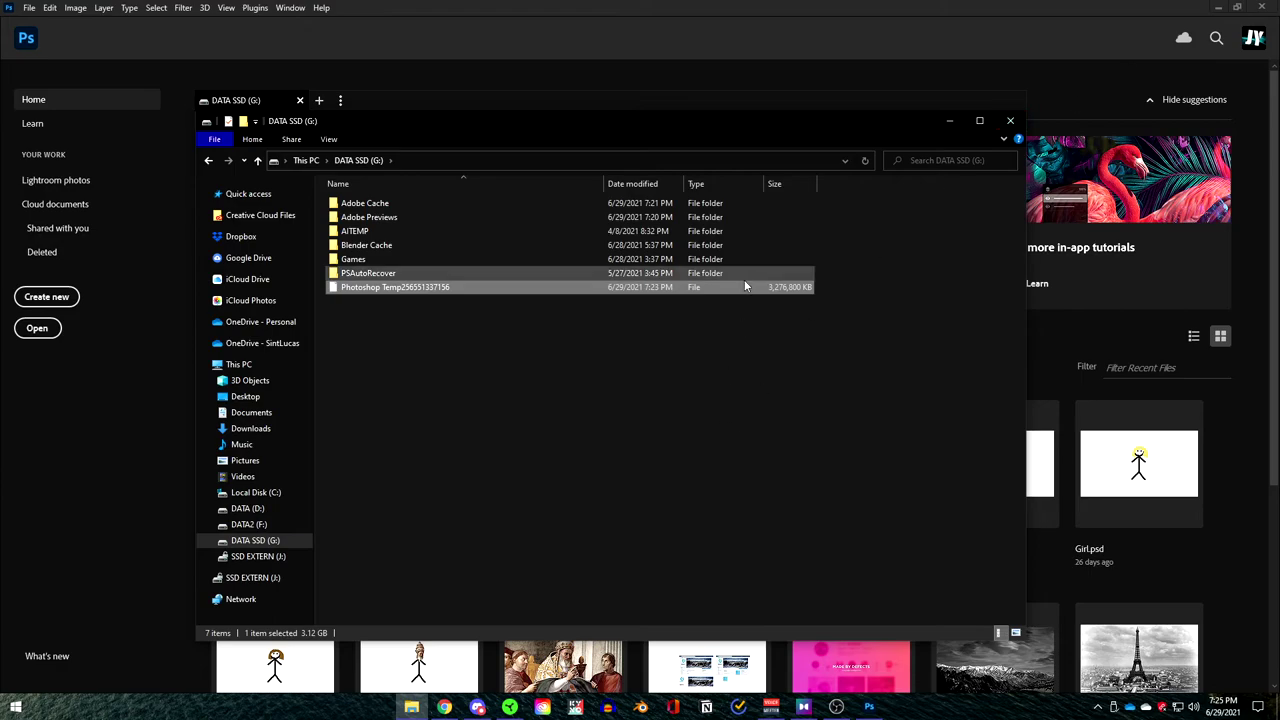
left_click(794, 393)
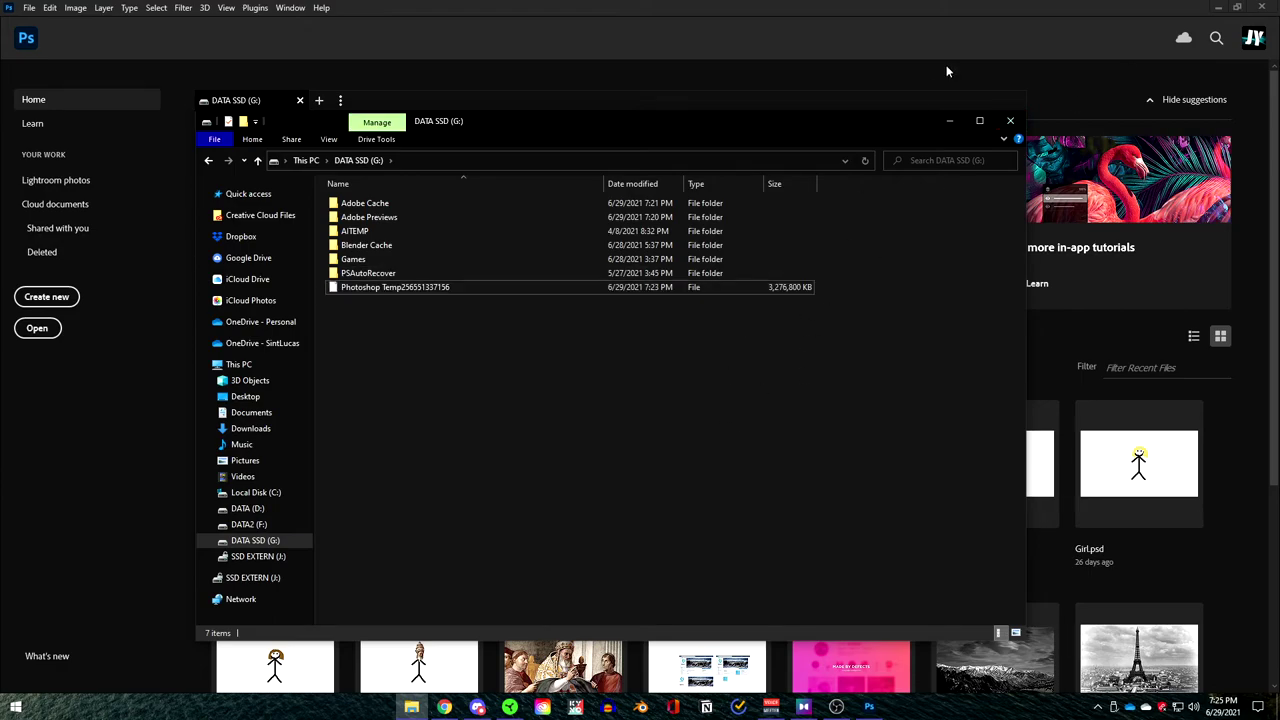
left_click(949, 120)
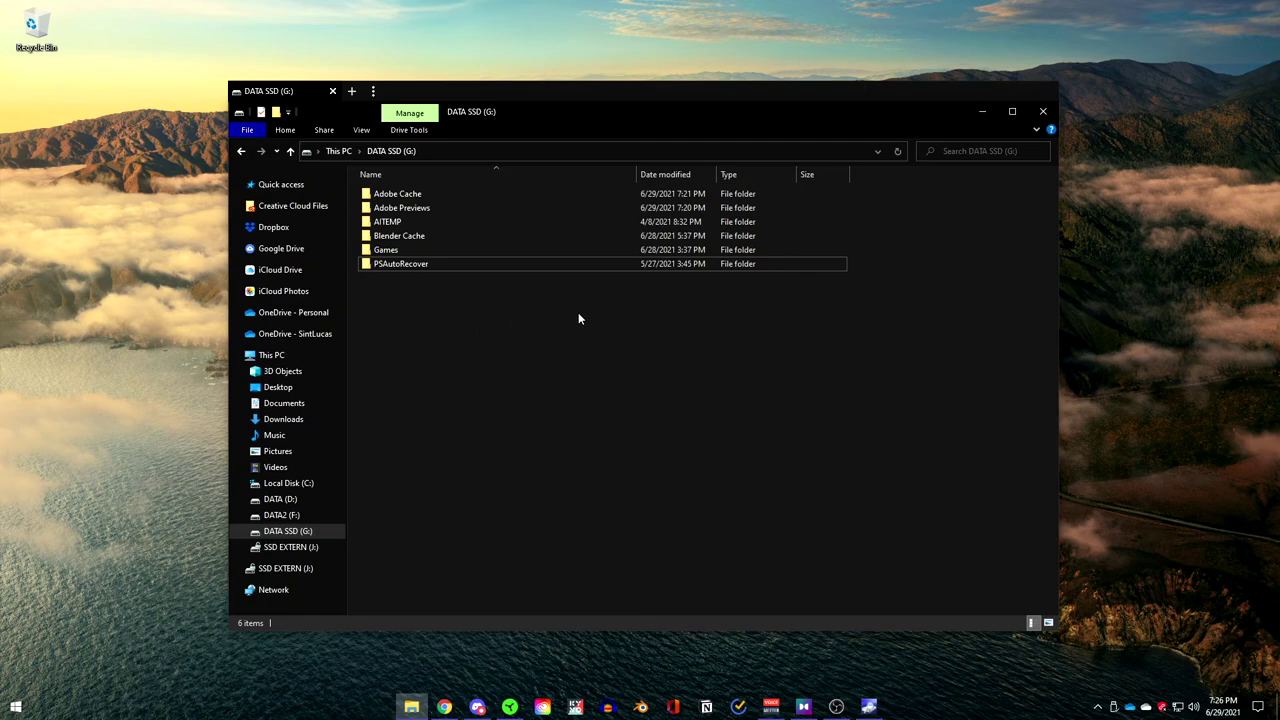
Switch to CrystalDiskInfo, examine the health and usage details of the G:, C: and D: drives, and close it
left_click(984, 118)
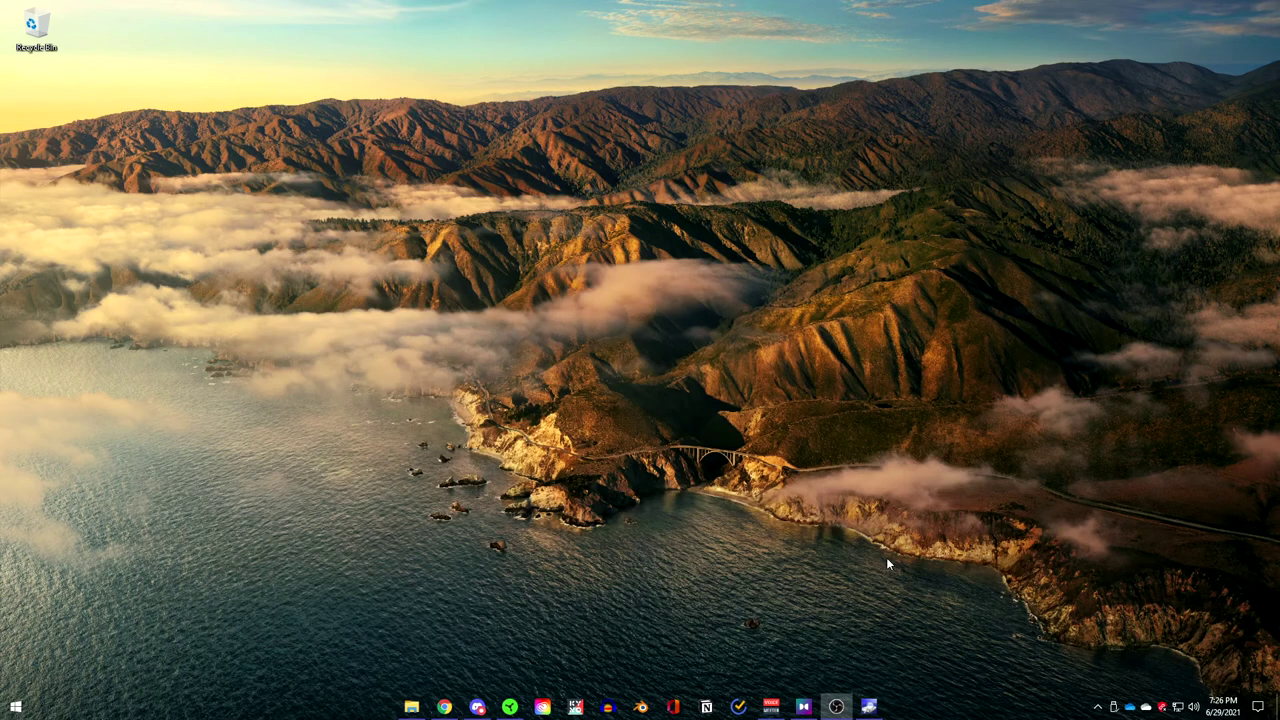
left_click(870, 706)
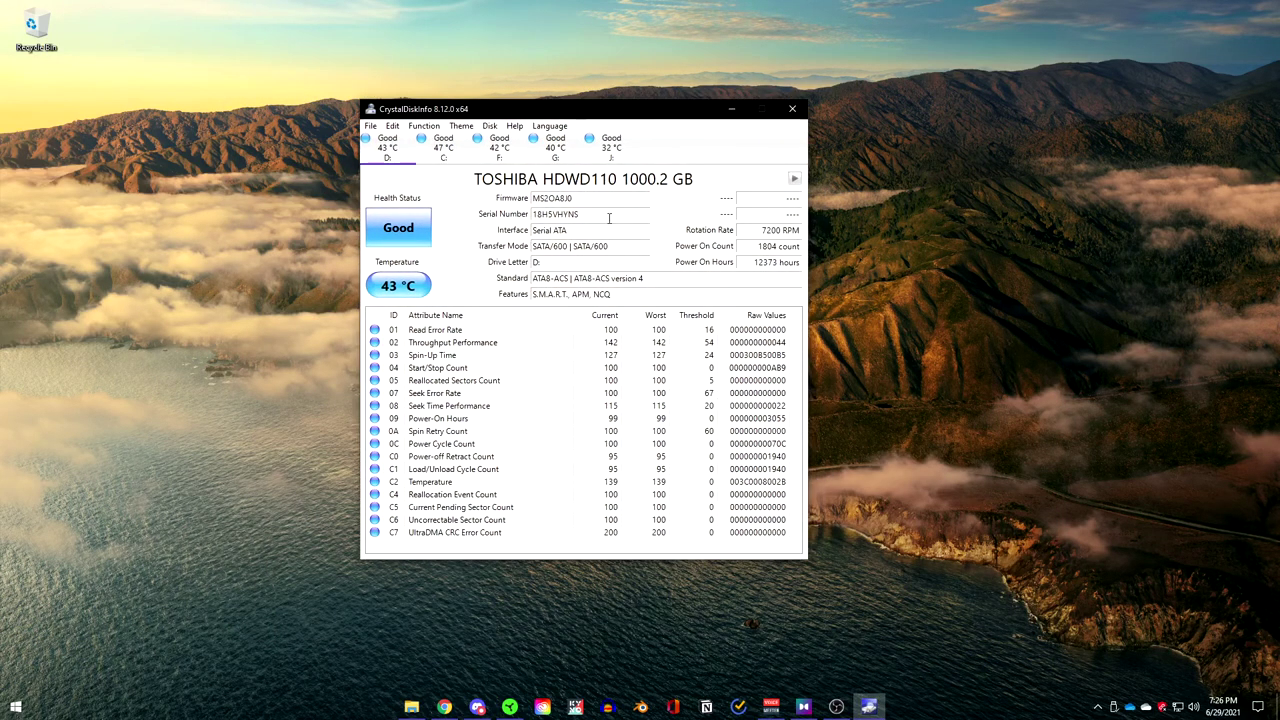
mouse_move(590, 110)
left_mouse_down()
mouse_move(640, 106)
mouse_move(600, 110)
left_mouse_up()
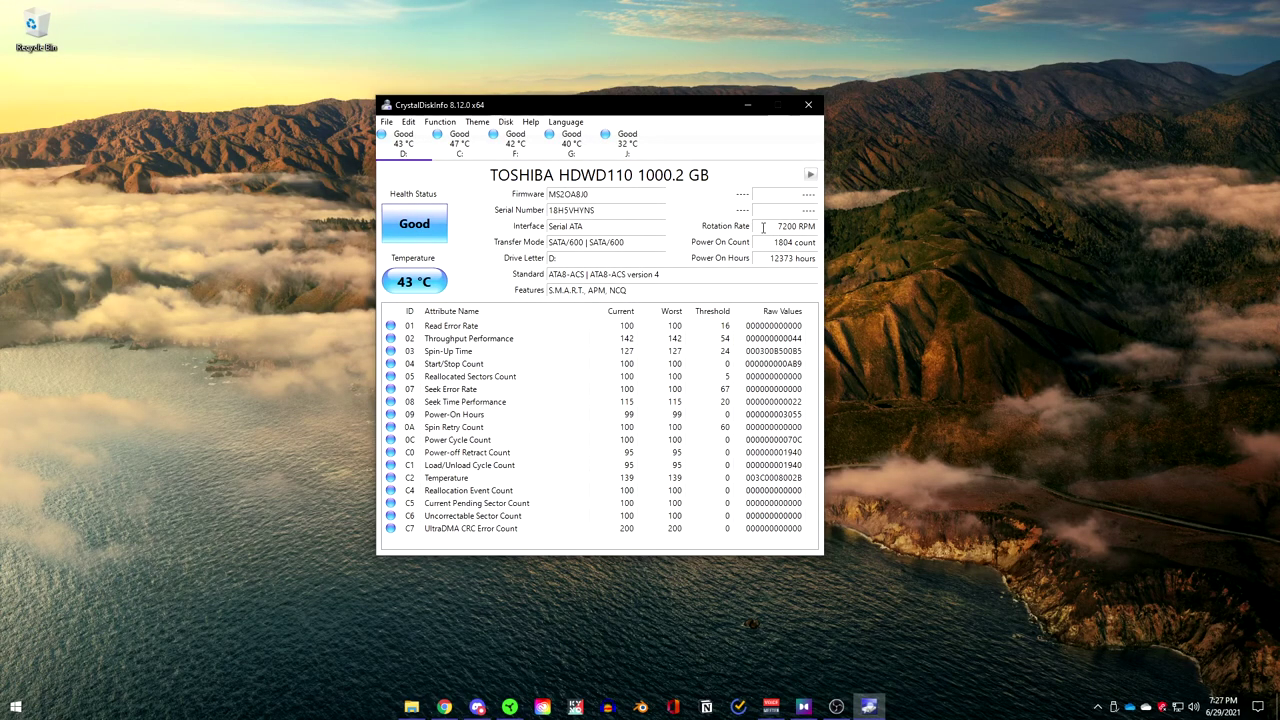
left_click(579, 146)
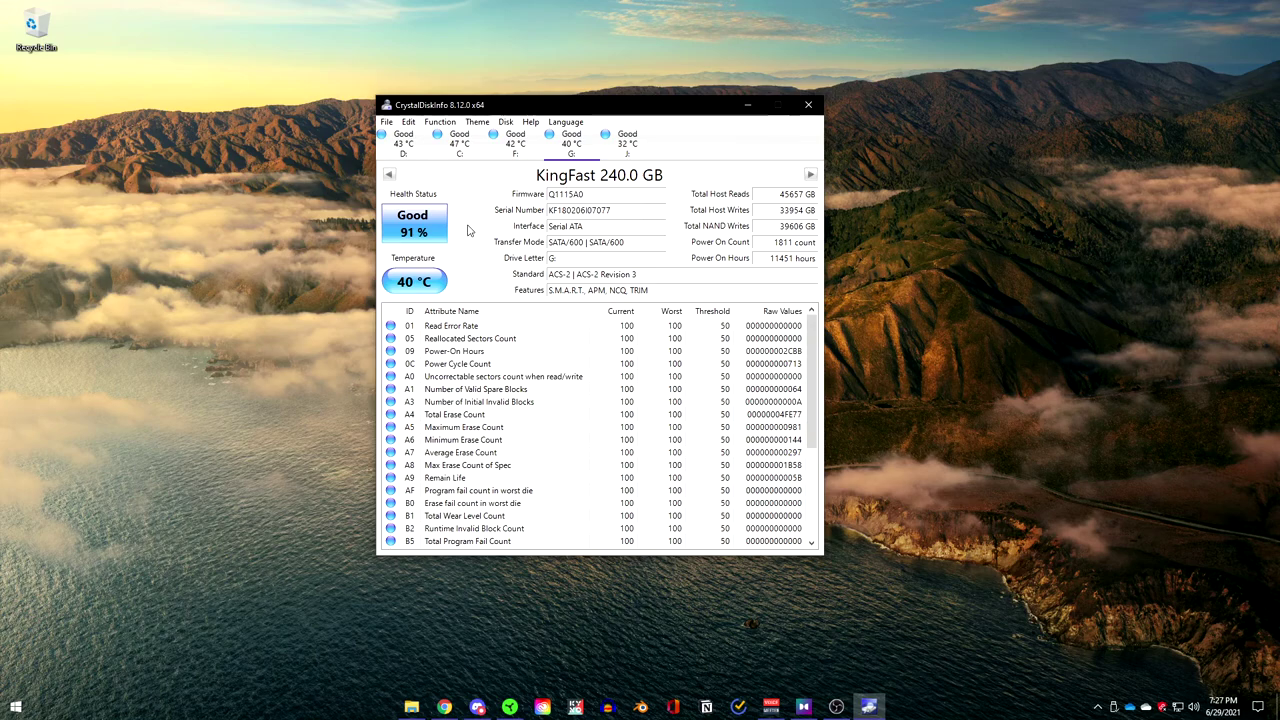
left_click(459, 145)
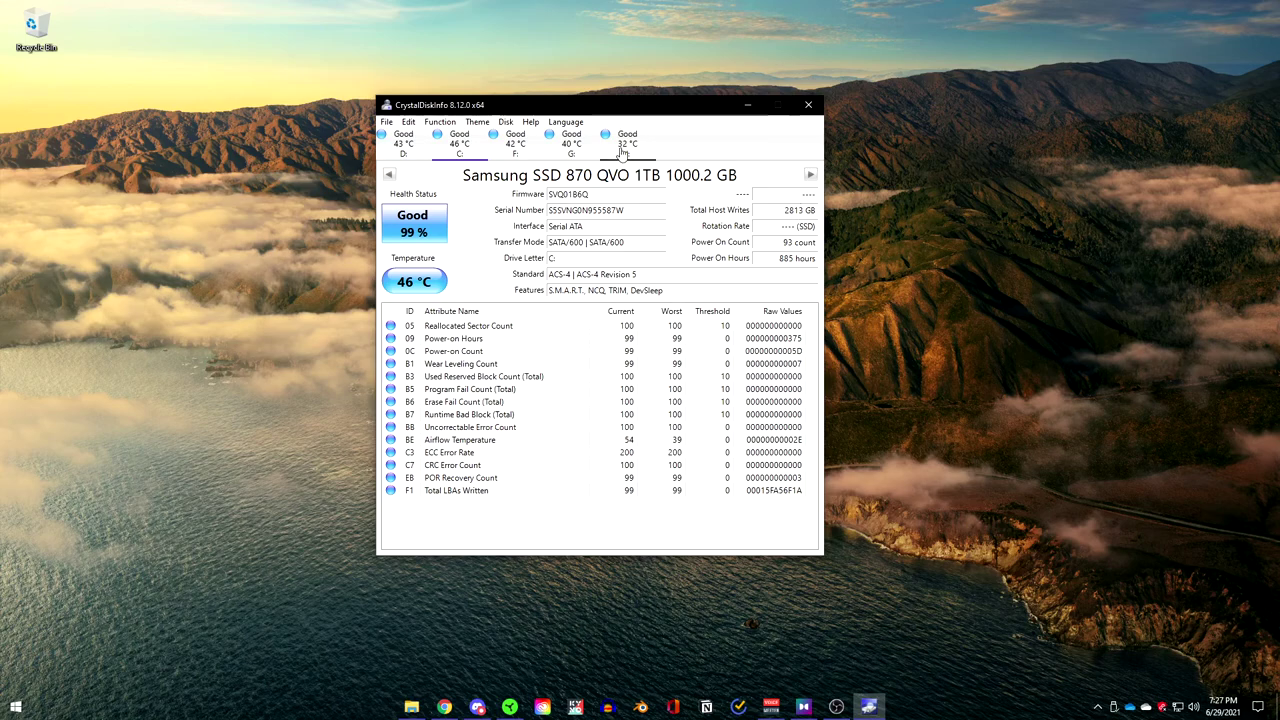
left_click(571, 140)
left_click(388, 140)
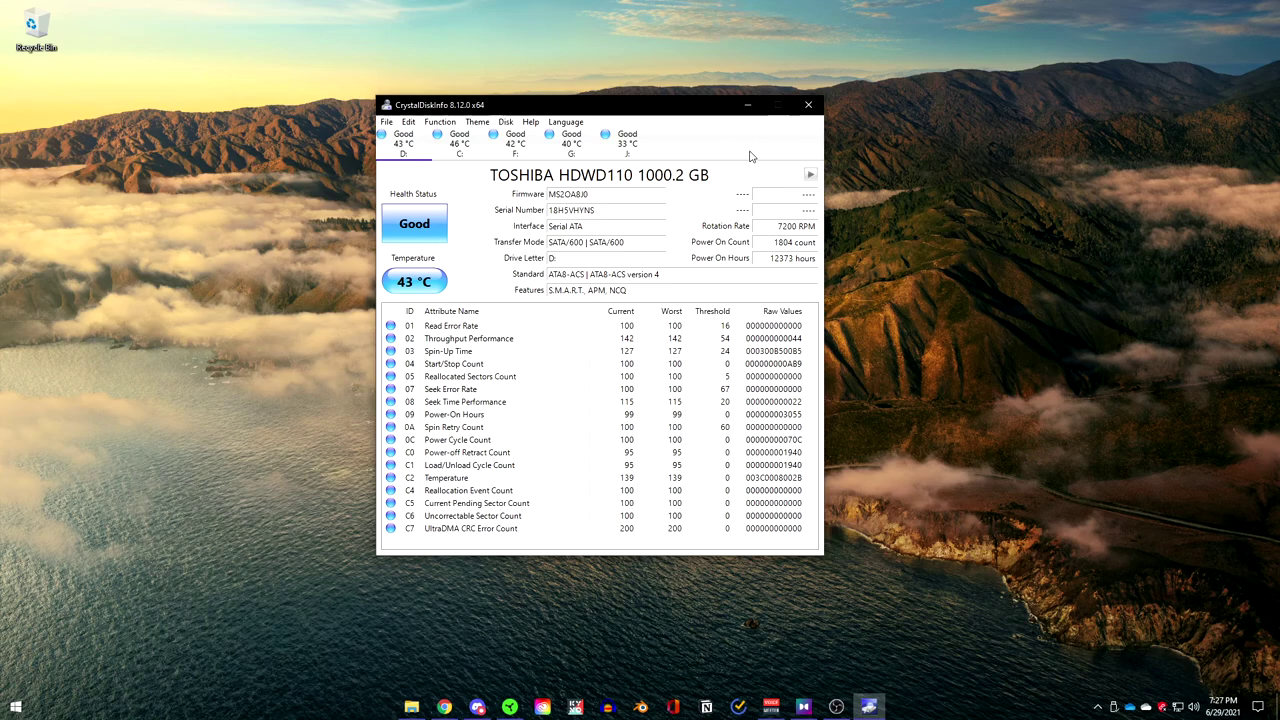
left_click(810, 103)
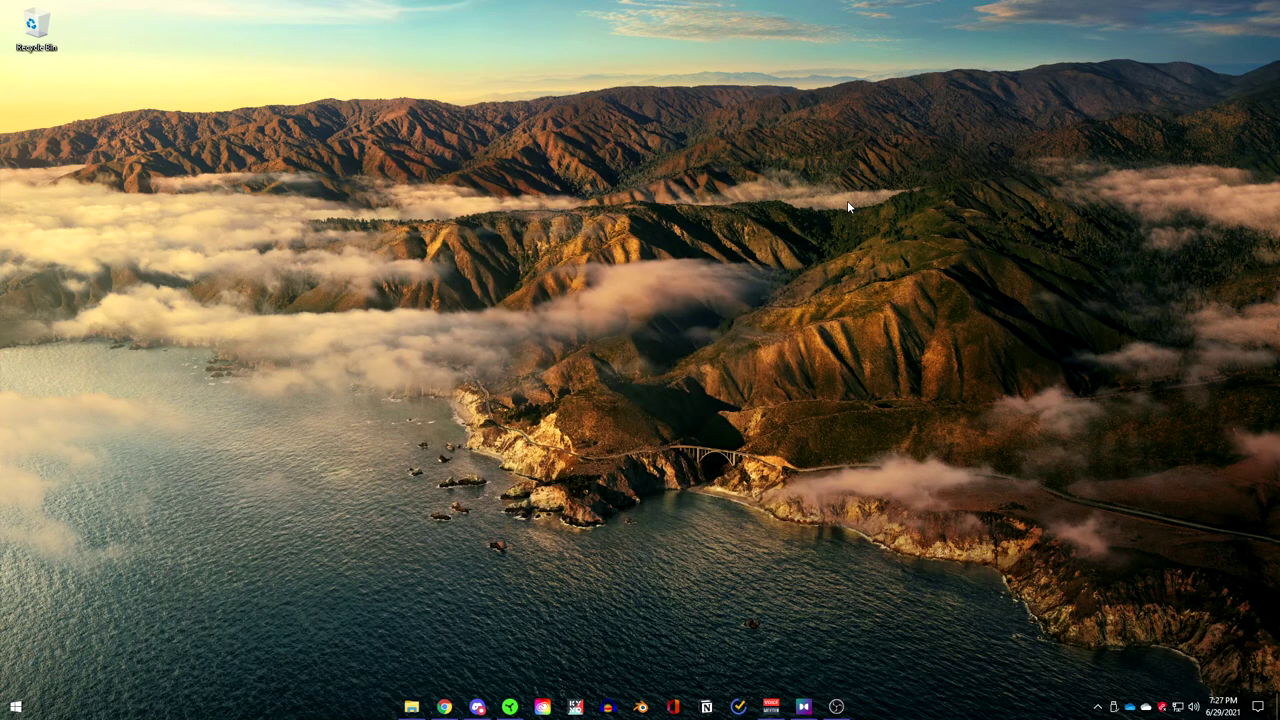